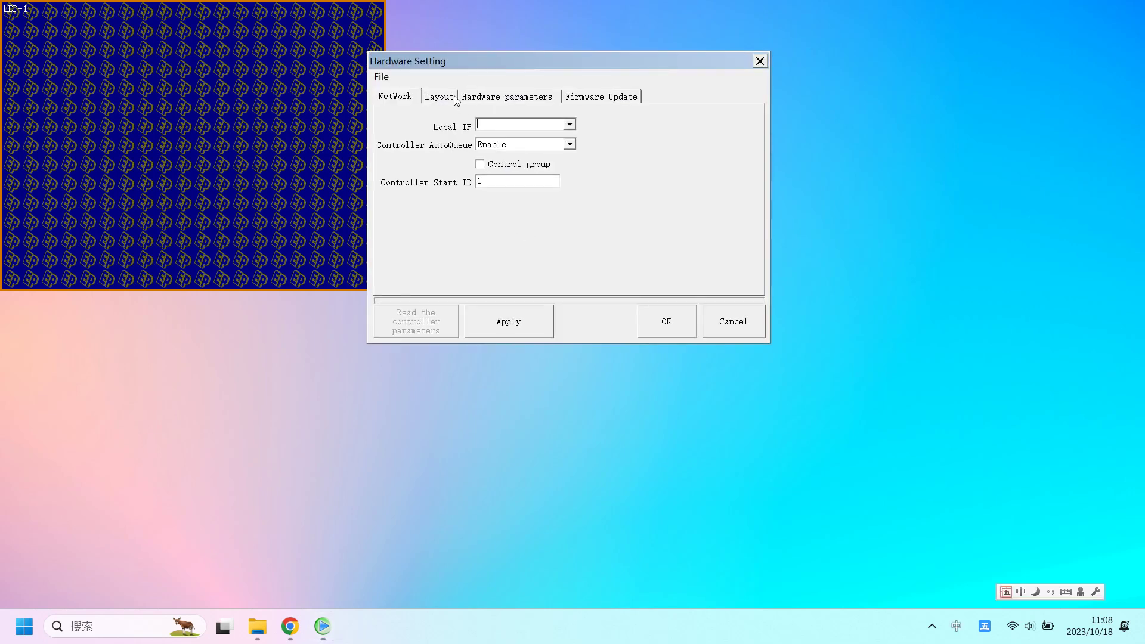
Start a new controller layout in Advanced Layout mode.
{"action": "left_click", "coordinate": [440, 97]}
{"action": "left_click", "coordinate": [681, 129]}
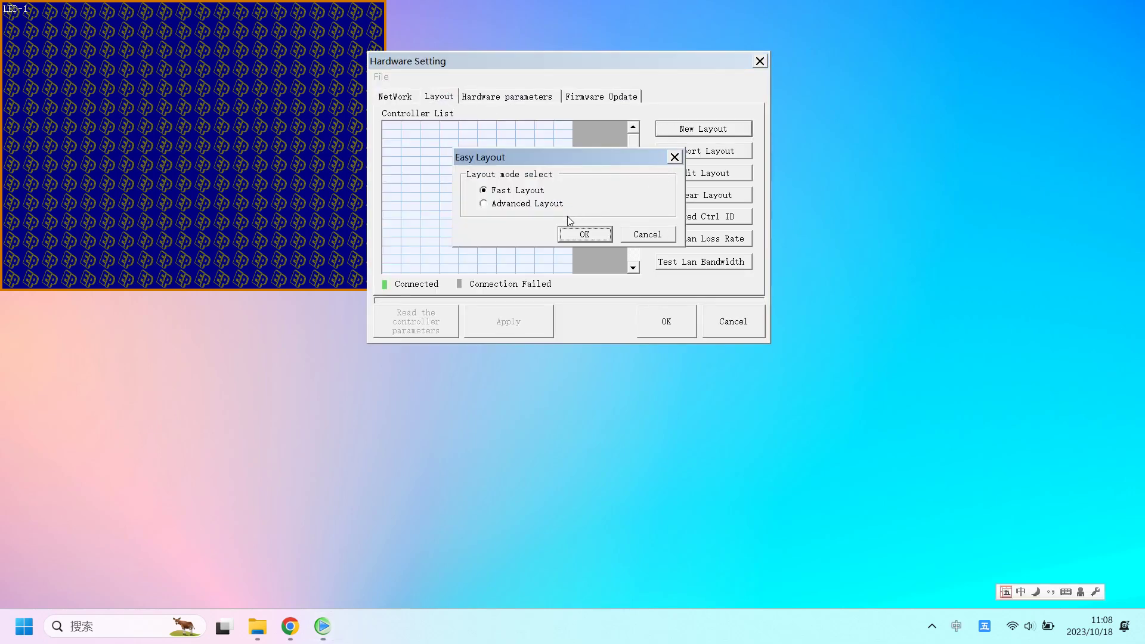
{"action": "left_click", "coordinate": [545, 204]}
{"action": "left_click", "coordinate": [575, 235]}
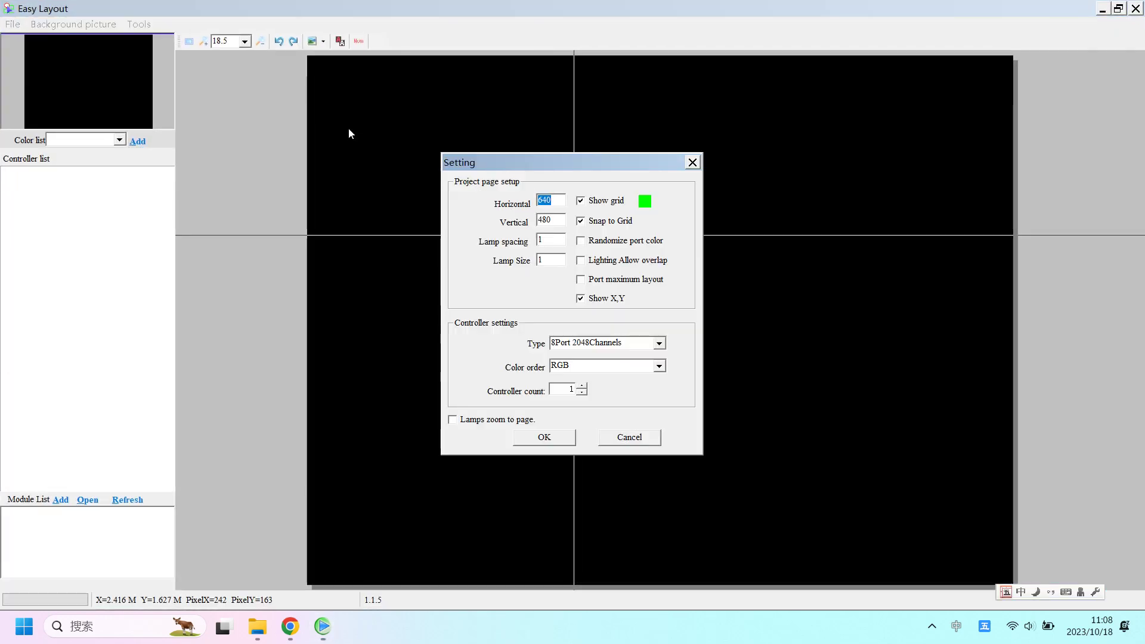
Set the project page to 120 horizontal by 8 vertical, with controller type 8Port 2048Channels and color order RGBN.
{"action": "type", "text": "100"}
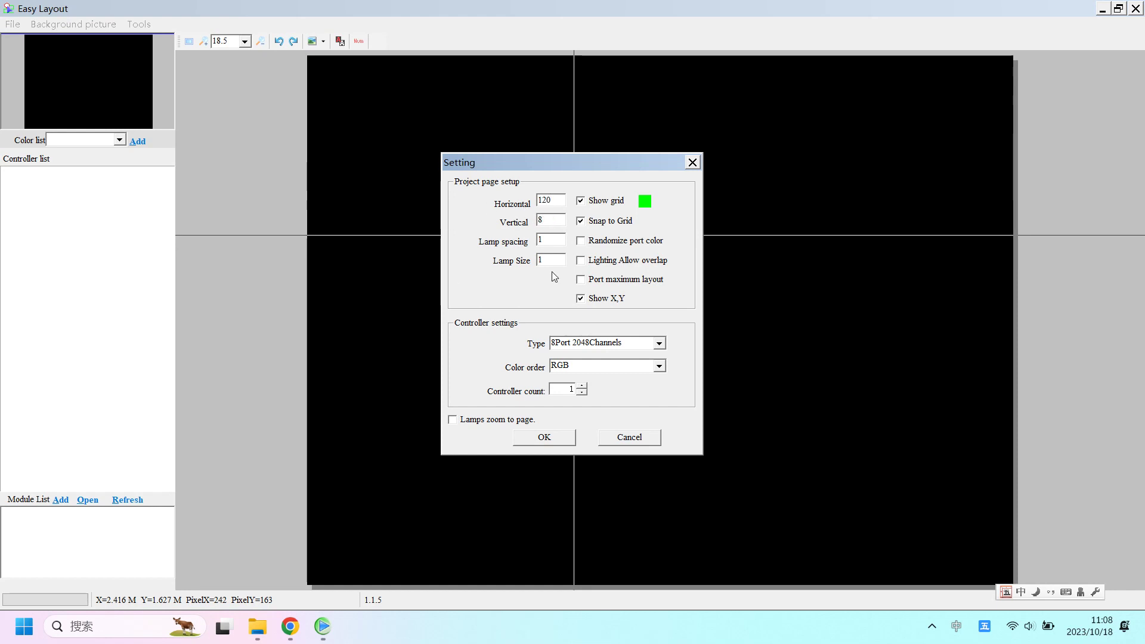
{"action": "left_click", "coordinate": [660, 349]}
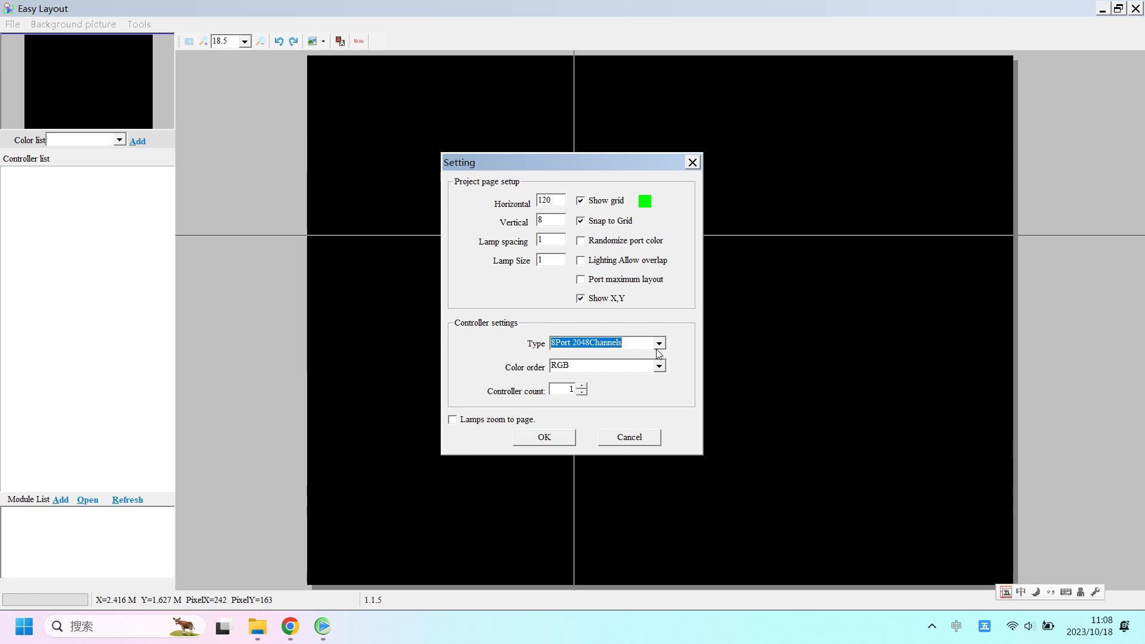
{"action": "left_click", "coordinate": [657, 349]}
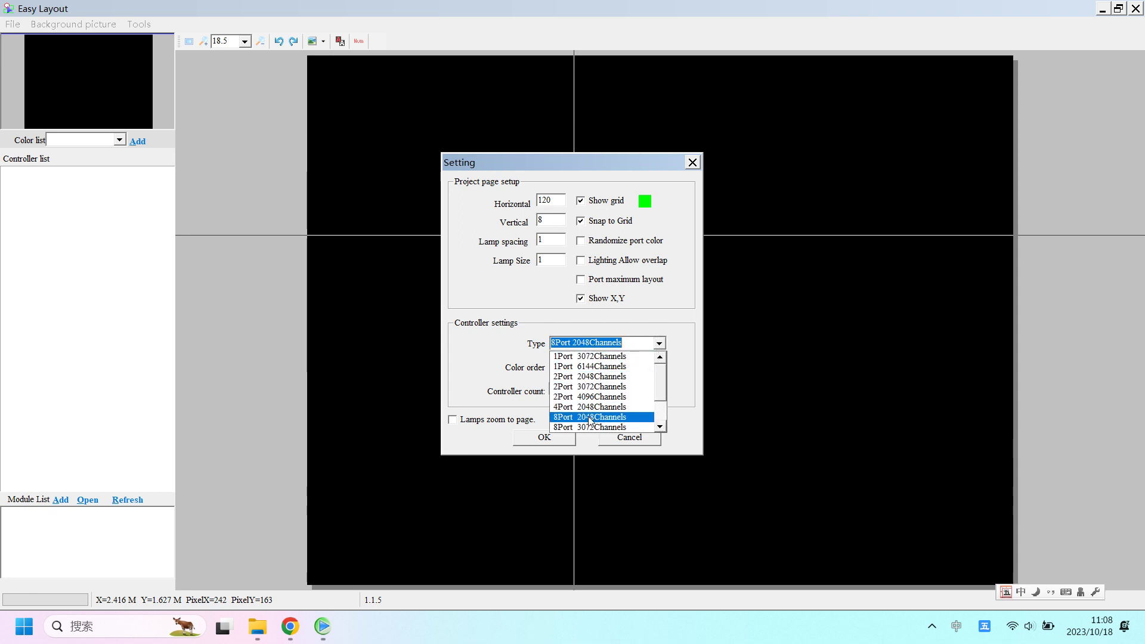
{"action": "left_click", "coordinate": [586, 419]}
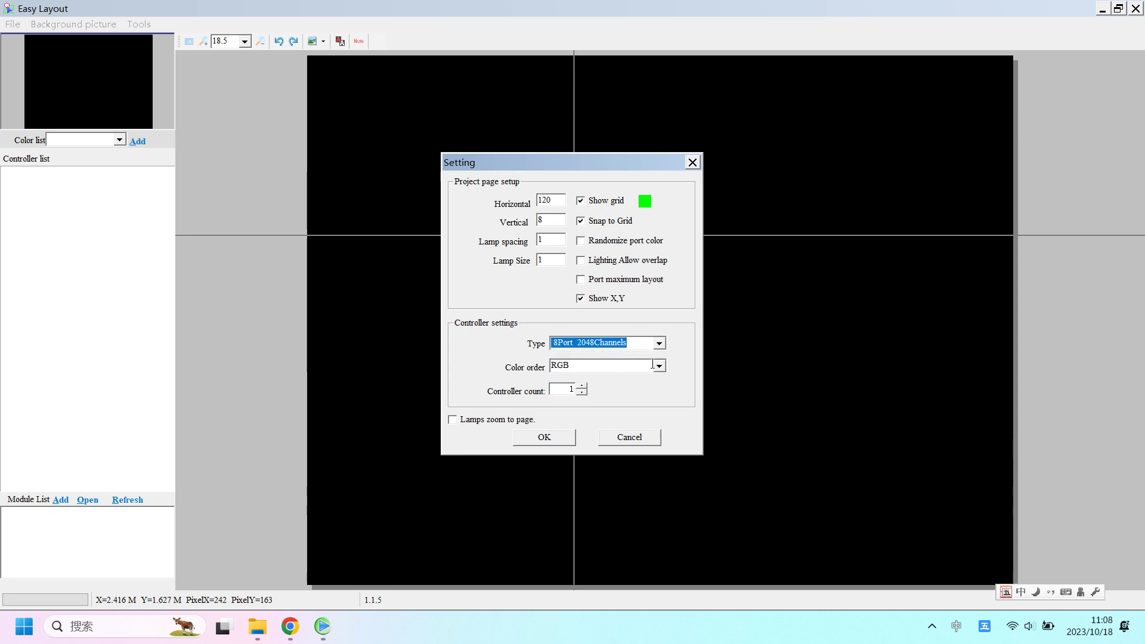
{"action": "left_click", "coordinate": [659, 366]}
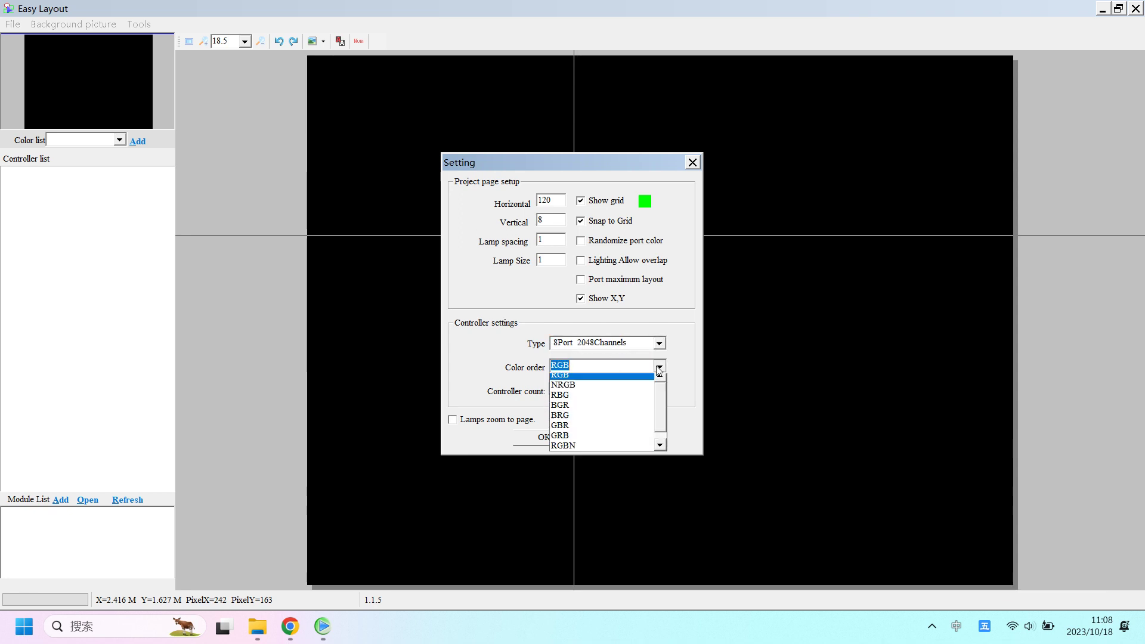
{"action": "left_click", "coordinate": [587, 442]}
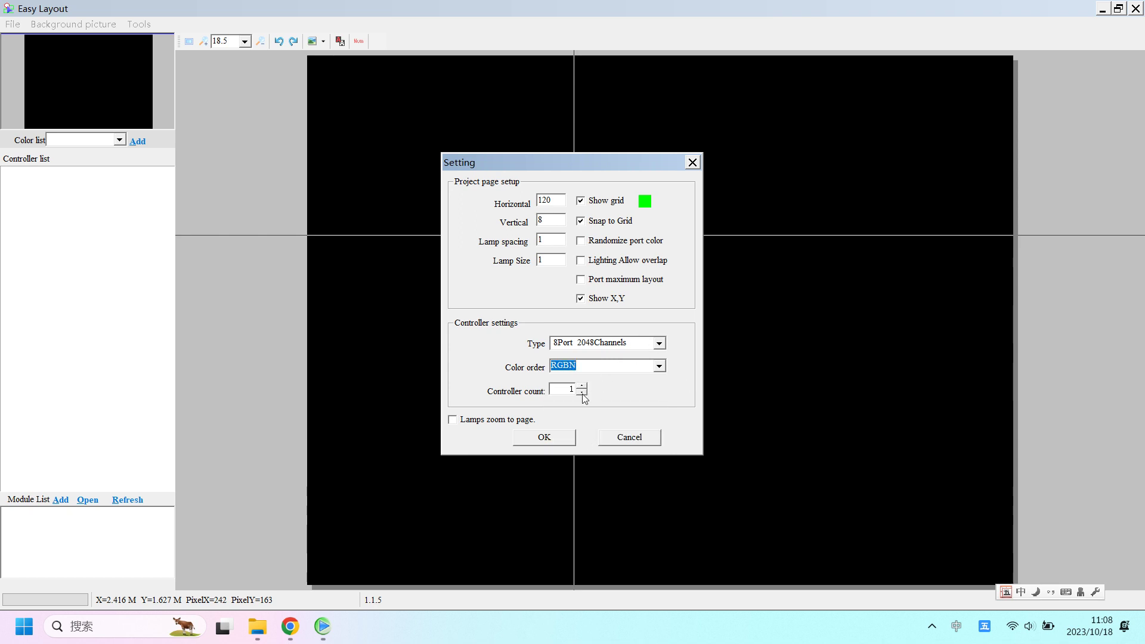
{"action": "left_click", "coordinate": [544, 438]}
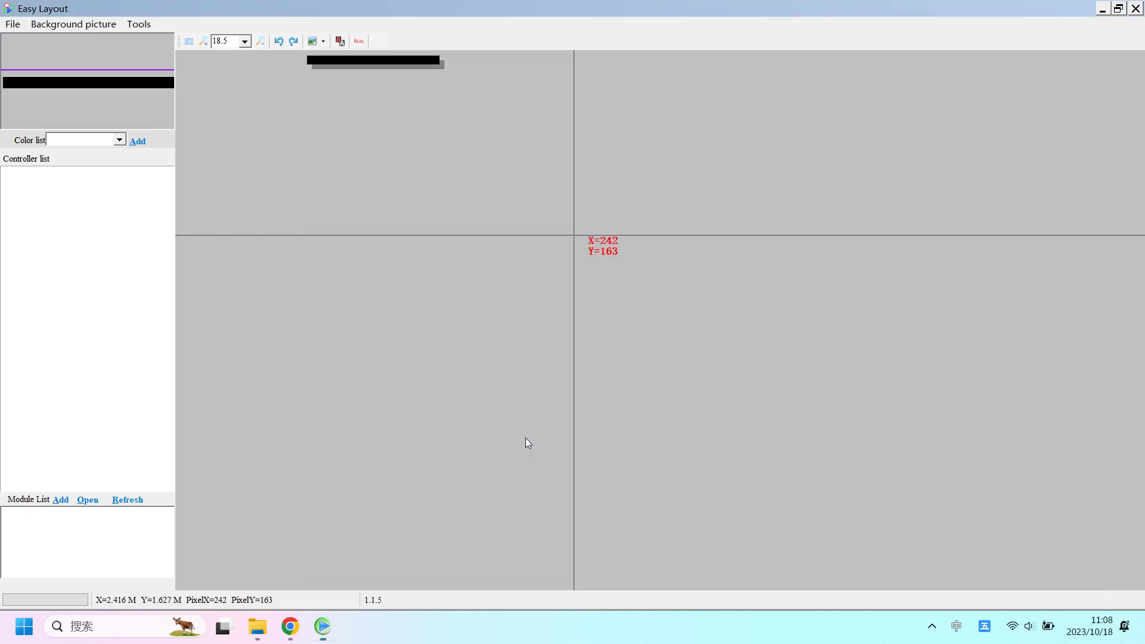
Configure an auto layout for Port_1 of the controller with a width of 120 pixels and a height of 1 pixel.
{"action": "scroll", "coordinate": [401, 189], "scroll_direction": "down", "scroll_amount": 5}
{"action": "scroll", "coordinate": [389, 173], "scroll_direction": "up", "scroll_amount": 10}
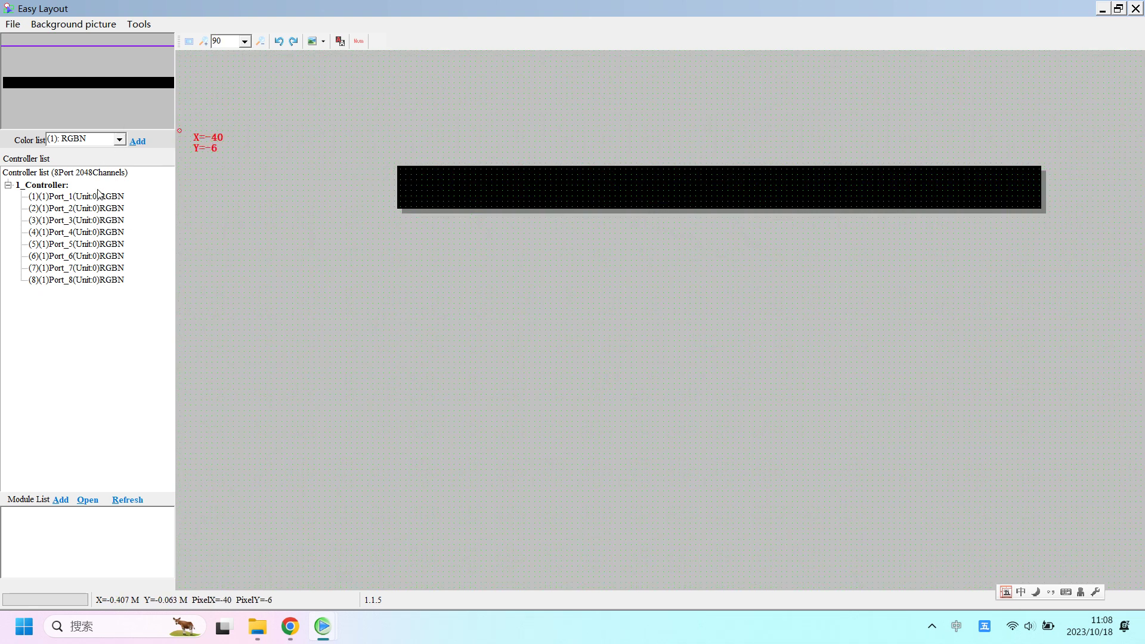
{"action": "left_click", "coordinate": [107, 198]}
{"action": "right_click", "coordinate": [107, 198]}
{"action": "mouse_move", "coordinate": [160, 211]}
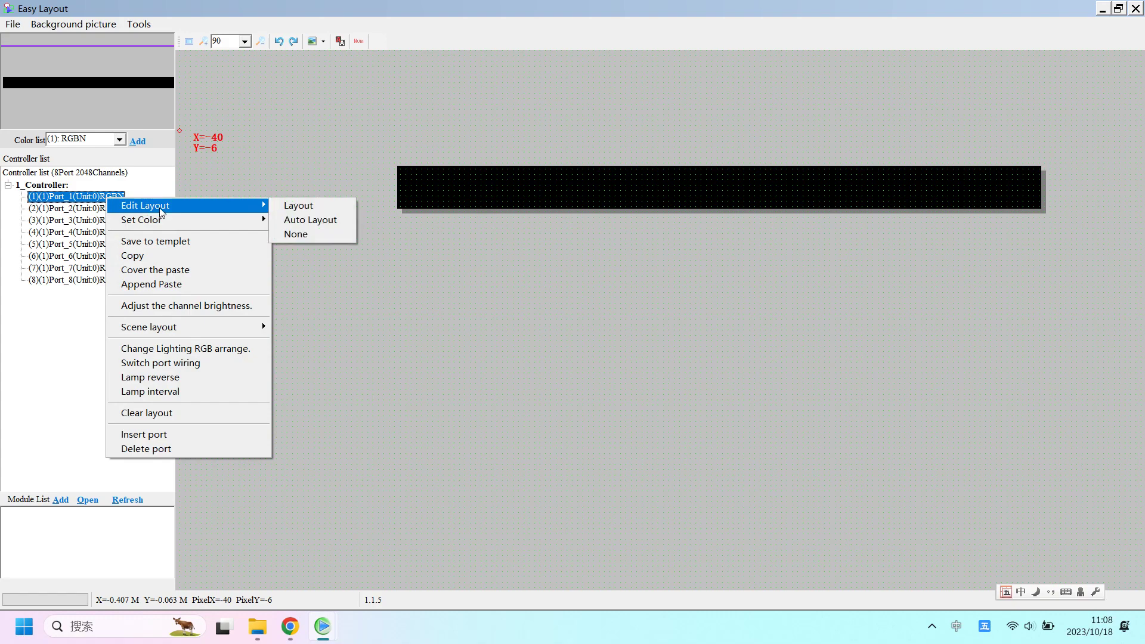
{"action": "left_click", "coordinate": [302, 221]}
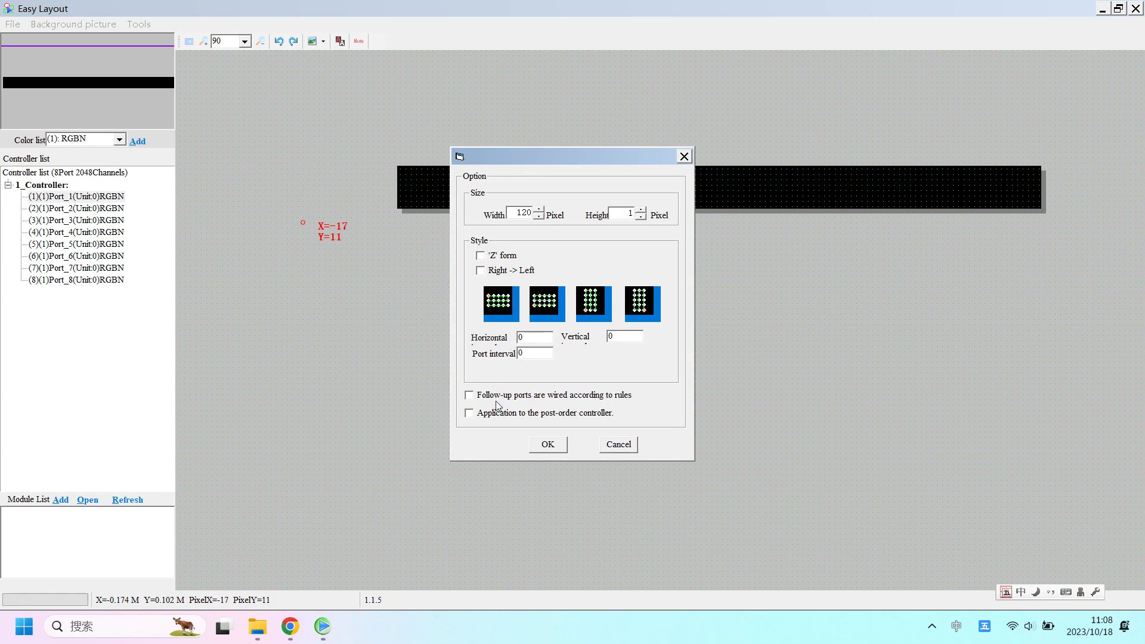
{"action": "left_click", "coordinate": [542, 444]}
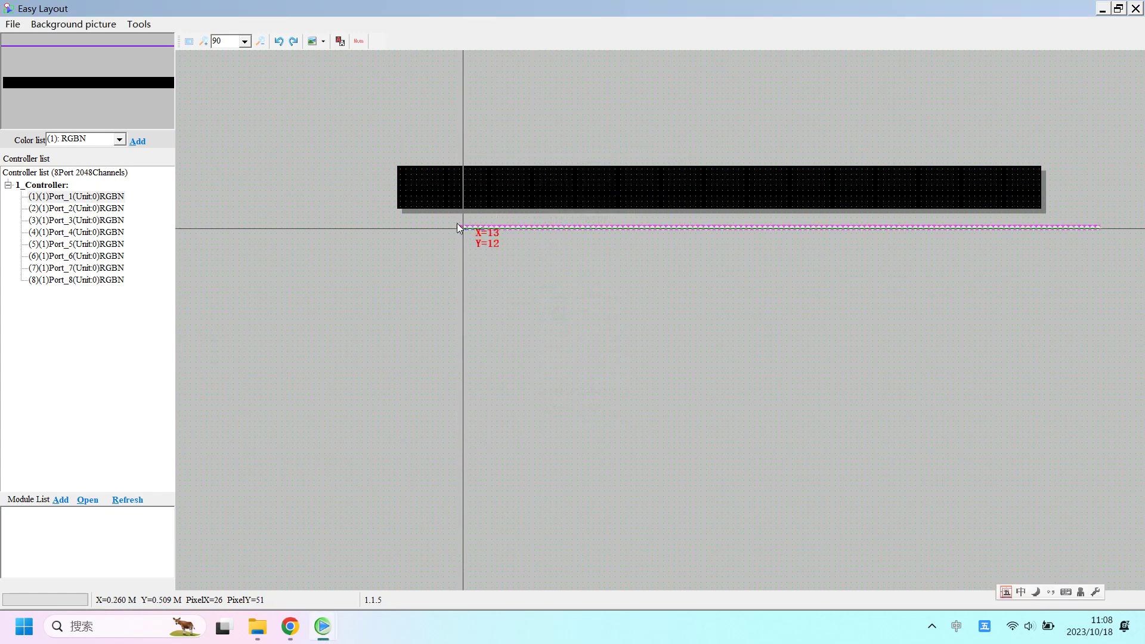
Place the lamp rows of all eight ports on the page, stacked one per row from its upper-left corner down.
{"action": "scroll", "coordinate": [402, 172], "scroll_direction": "up", "scroll_amount": 2}
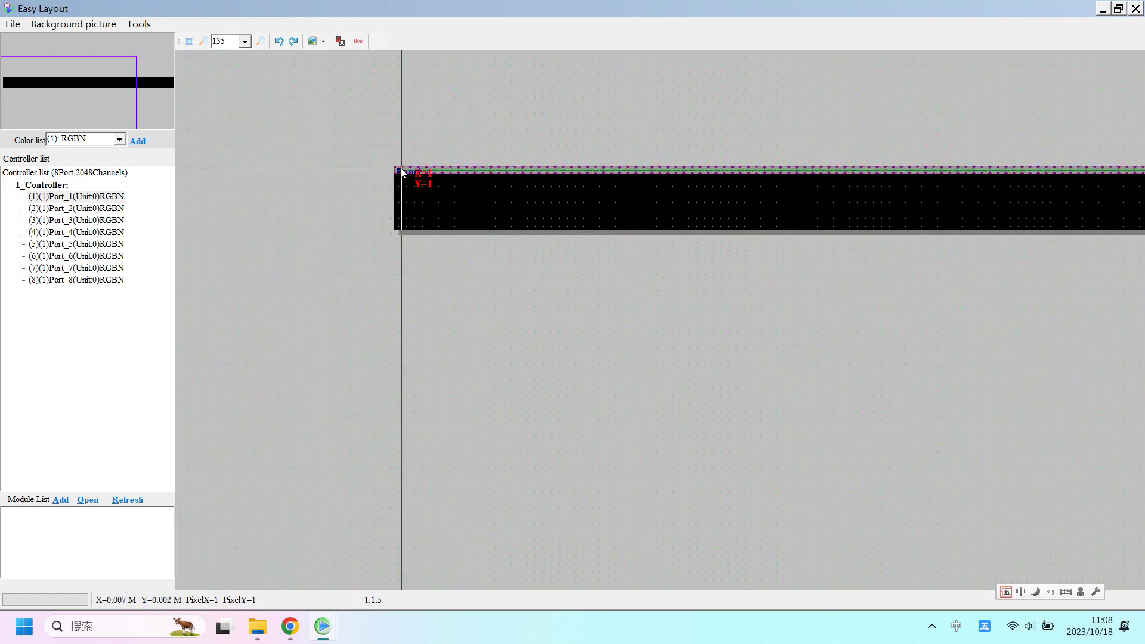
{"action": "scroll", "coordinate": [402, 172], "scroll_direction": "up", "scroll_amount": 2}
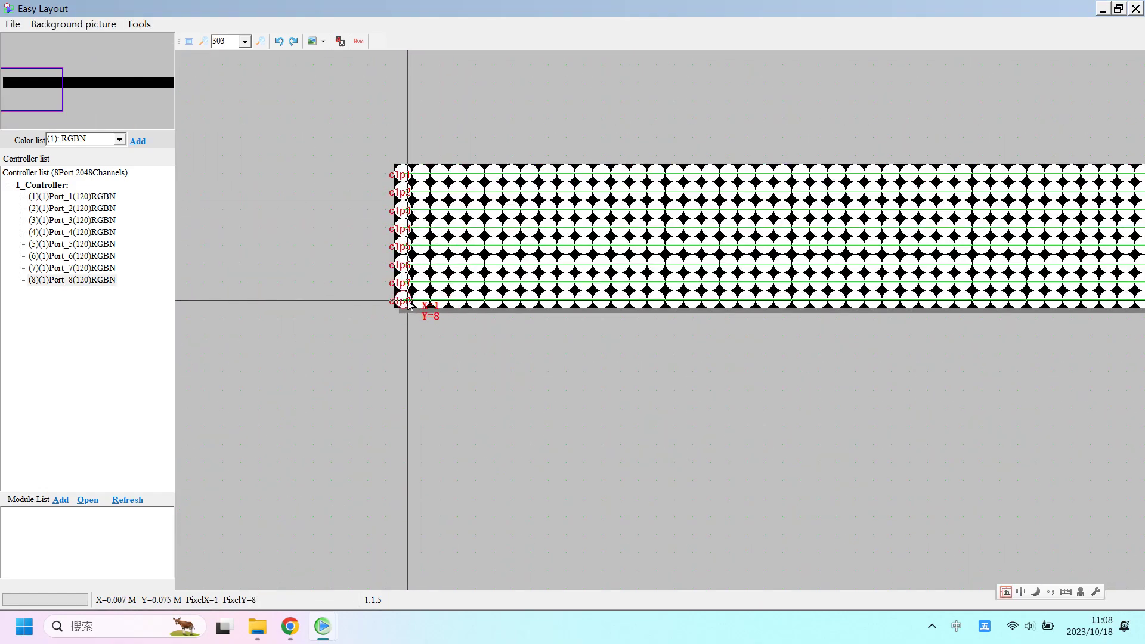
{"action": "scroll", "coordinate": [365, 320], "scroll_direction": "down", "scroll_amount": 4}
{"action": "scroll", "coordinate": [626, 302], "scroll_direction": "up", "scroll_amount": 2}
{"action": "scroll", "coordinate": [626, 301], "scroll_direction": "down", "scroll_amount": 1}
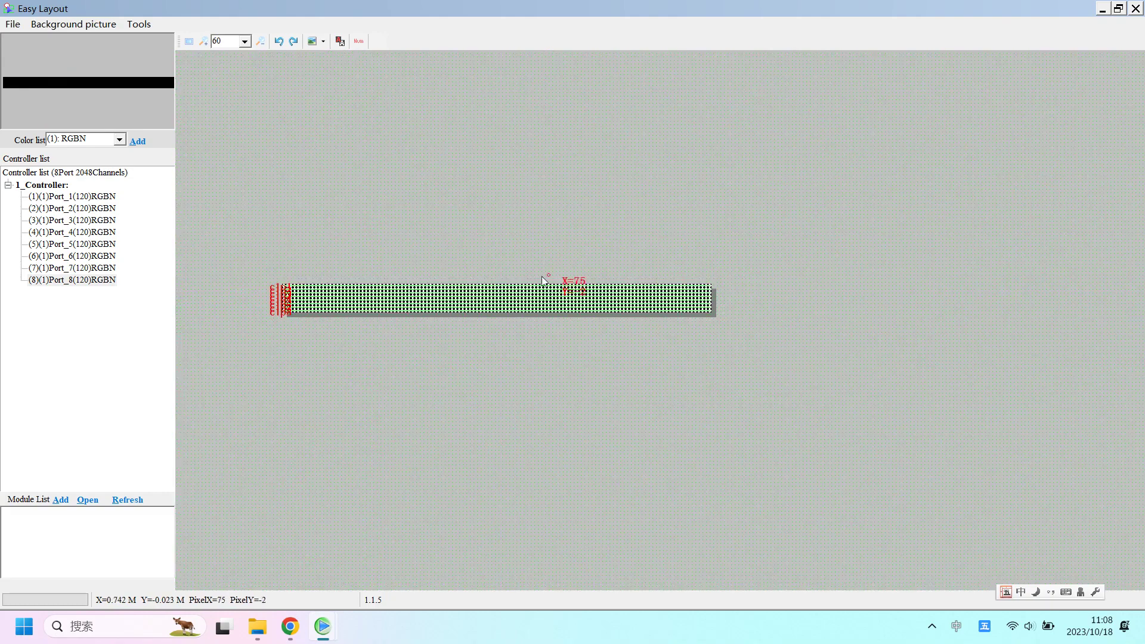
{"action": "scroll", "coordinate": [307, 297], "scroll_direction": "up", "scroll_amount": 1}
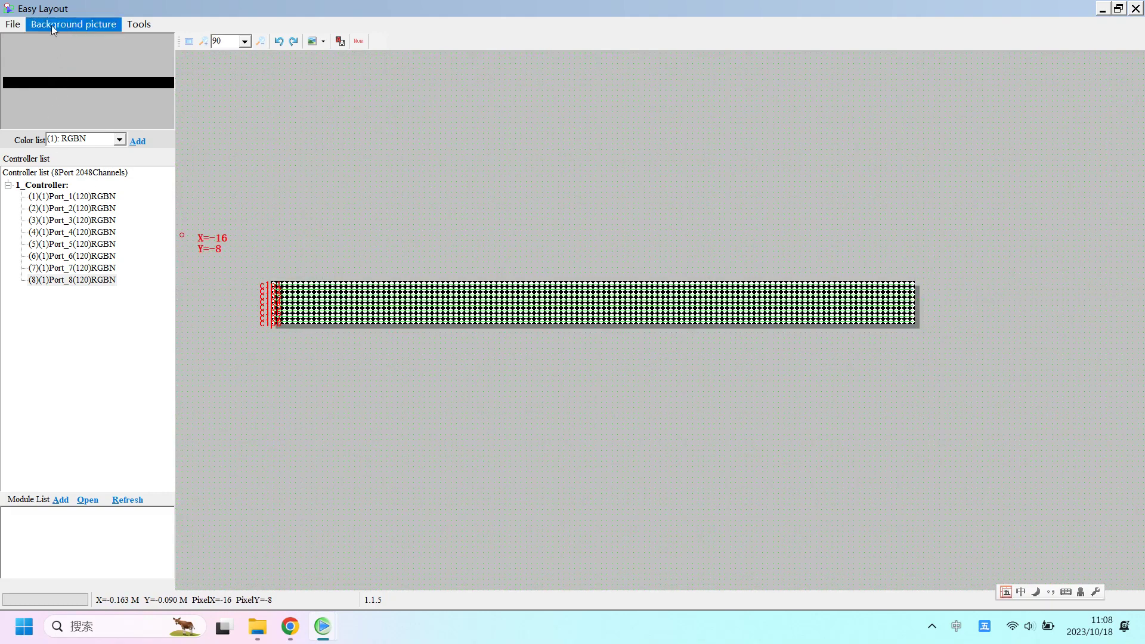
Close the layout editor, saving the project, and accept the hardware settings.
{"action": "left_click", "coordinate": [1137, 8]}
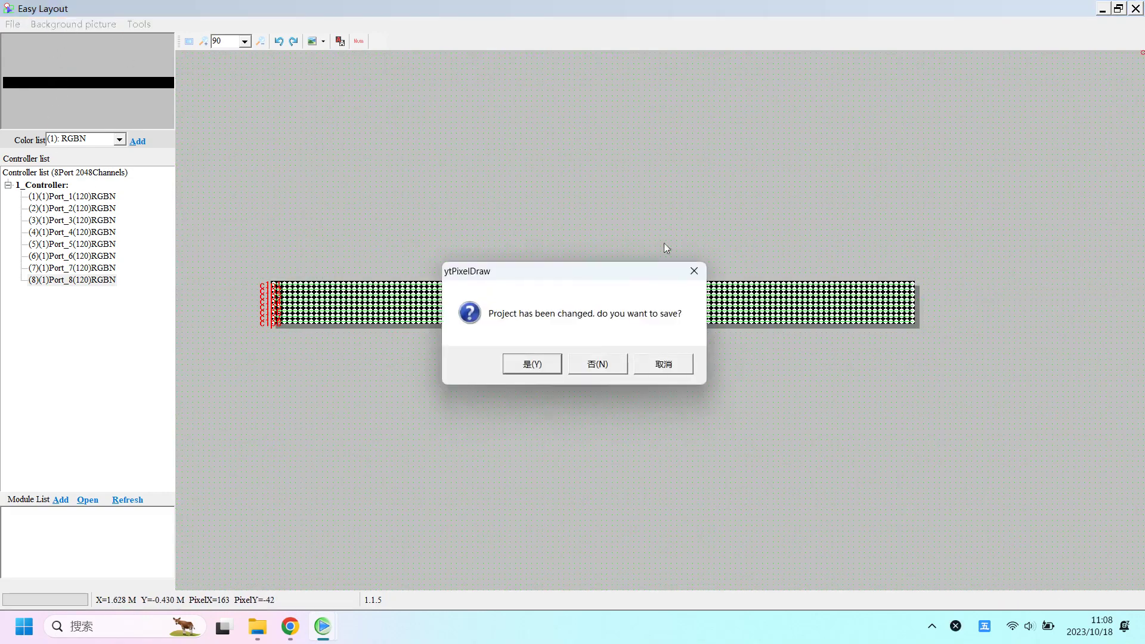
{"action": "left_click", "coordinate": [532, 366]}
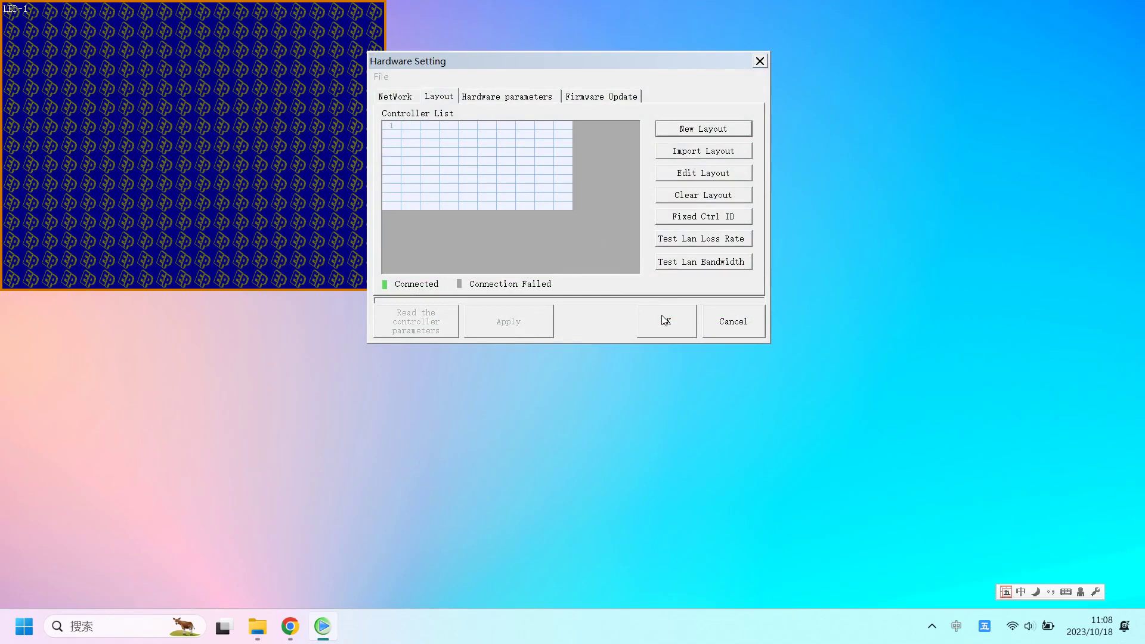
{"action": "left_click", "coordinate": [665, 320]}
Start a Discoloration colorful effect for Multimedia Window1 of Episodes 1.
{"action": "double_click", "coordinate": [450, 181]}
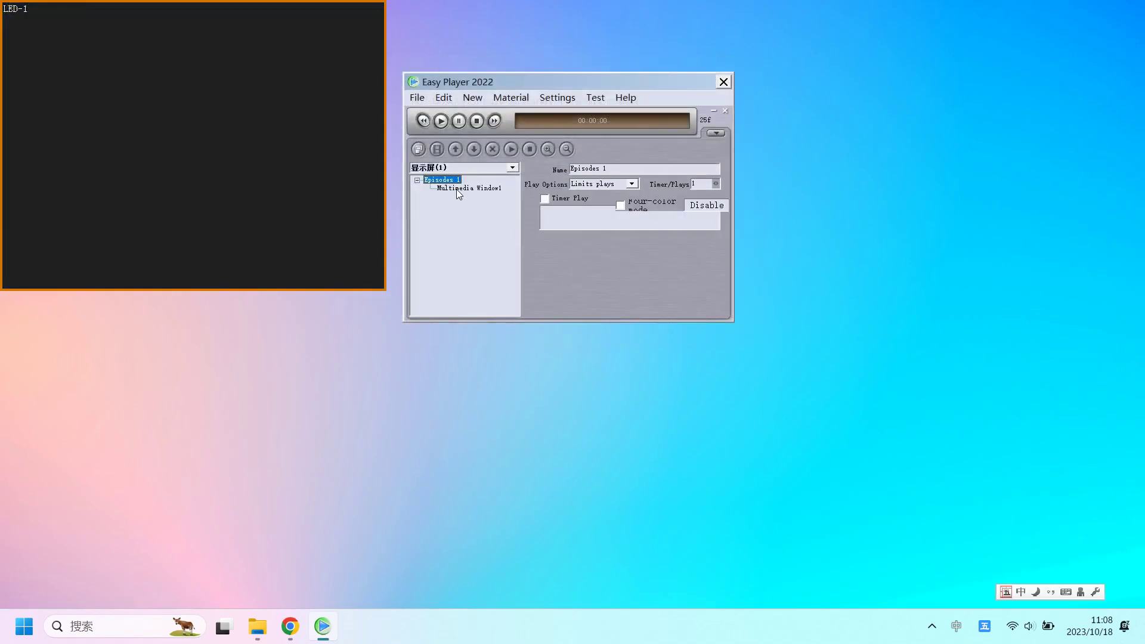
{"action": "left_click", "coordinate": [457, 189]}
{"action": "left_click", "coordinate": [526, 99]}
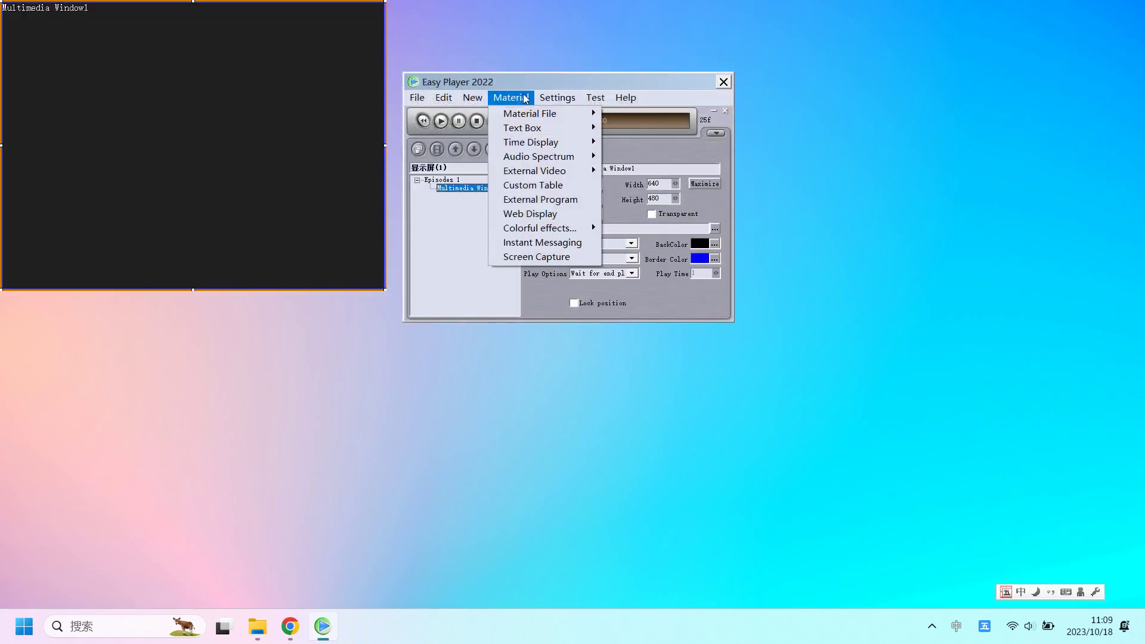
{"action": "mouse_move", "coordinate": [573, 228]}
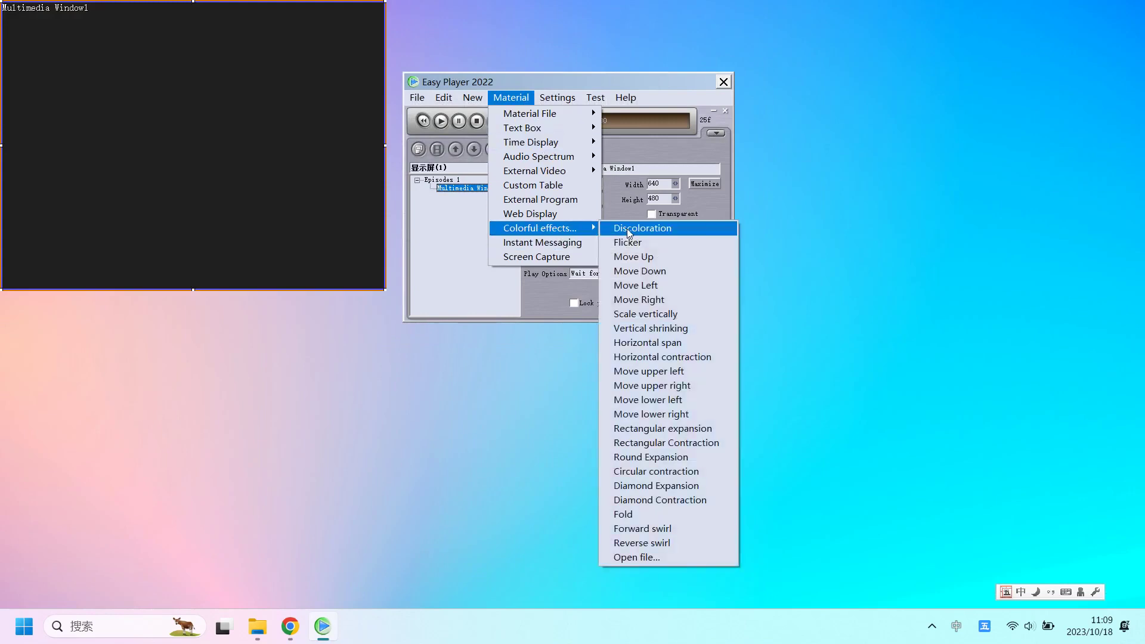
{"action": "left_click", "coordinate": [628, 229]}
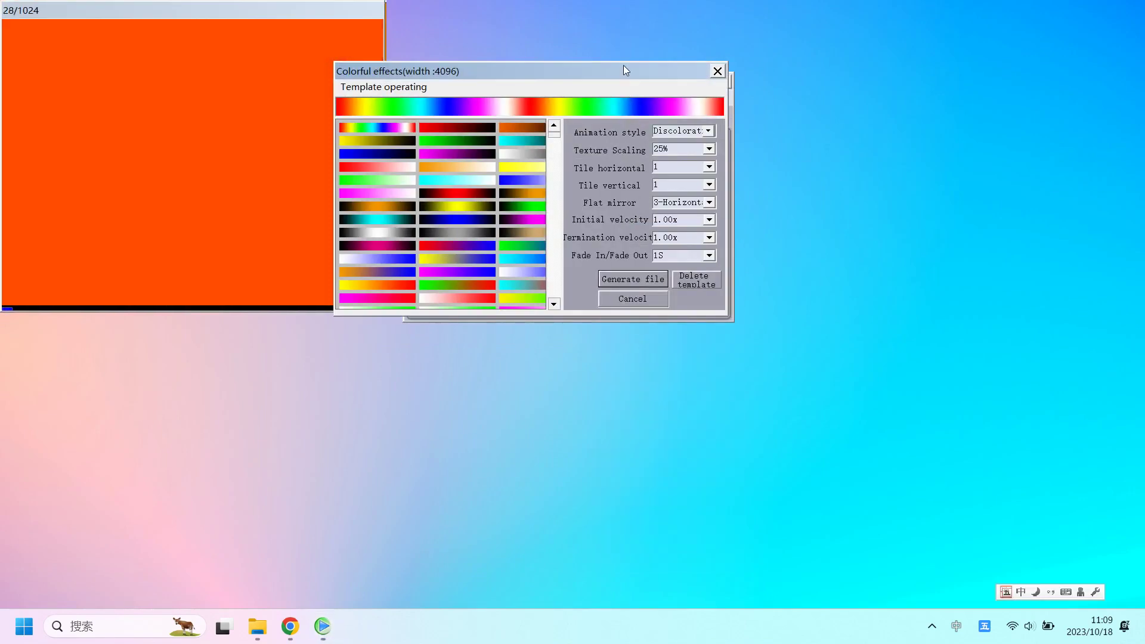
Try a texture scaling of 15% for the Discoloration effect and set it back to 25%.
{"action": "left_click_drag", "start_coordinate": [623, 70], "coordinate": [620, 277]}
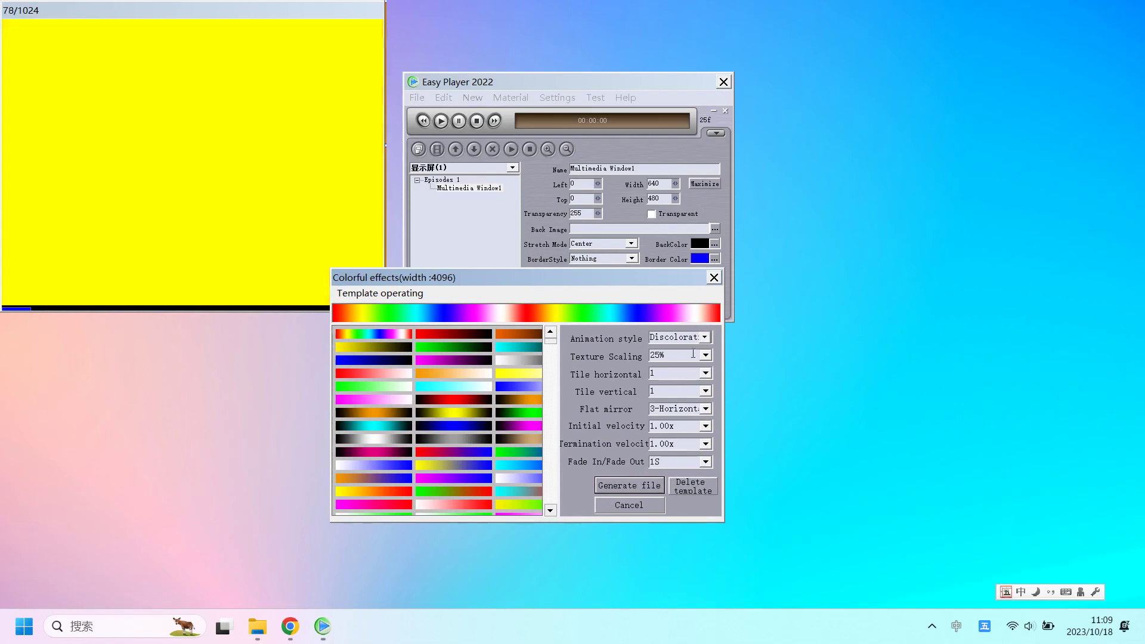
{"action": "left_click", "coordinate": [702, 358]}
{"action": "left_click", "coordinate": [680, 375]}
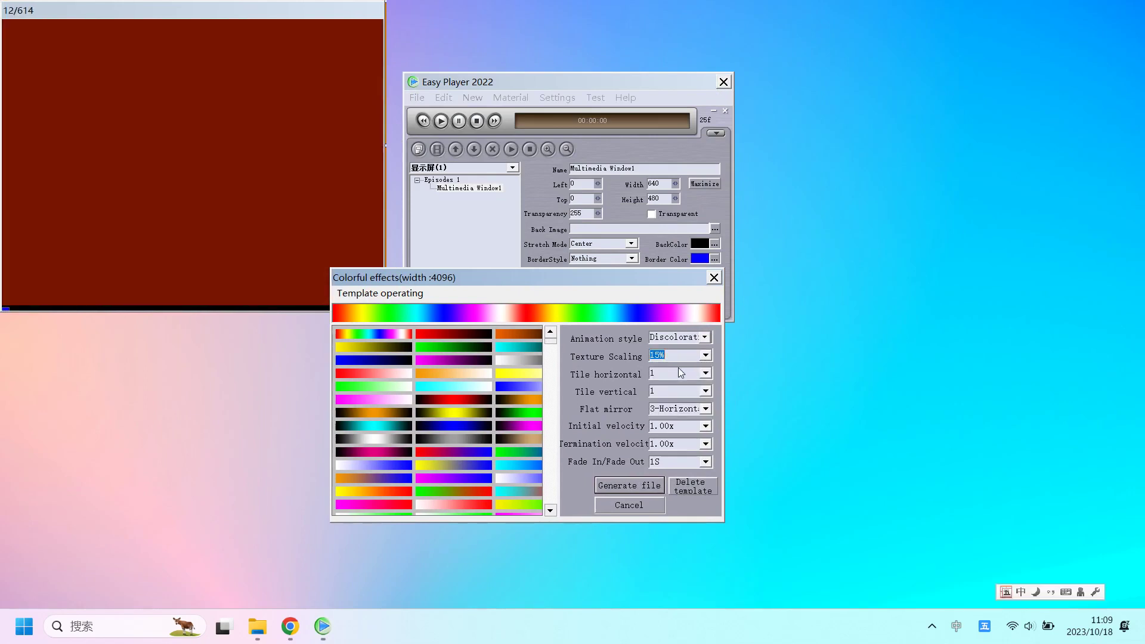
{"action": "left_click", "coordinate": [705, 355]}
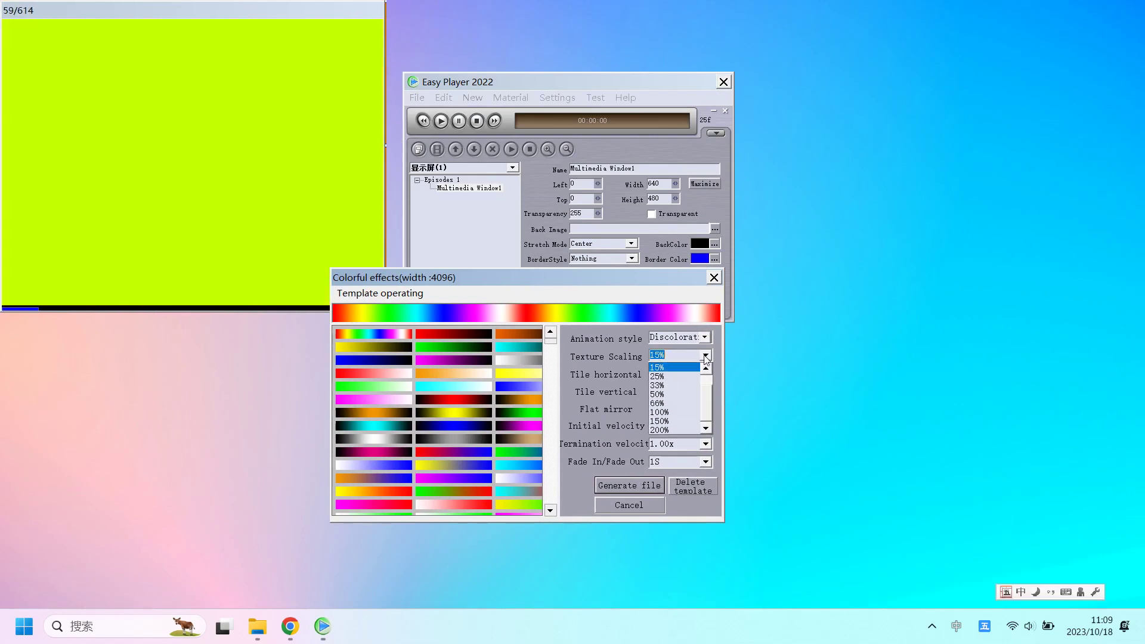
{"action": "left_click", "coordinate": [668, 377]}
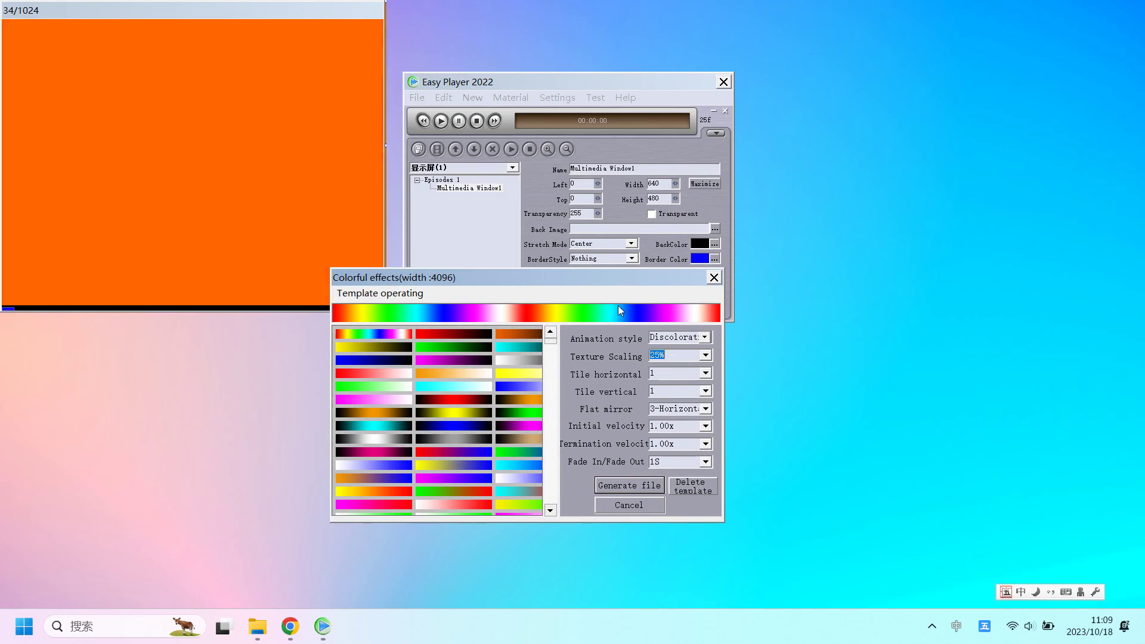
{"action": "left_click_drag", "start_coordinate": [603, 280], "coordinate": [662, 337]}
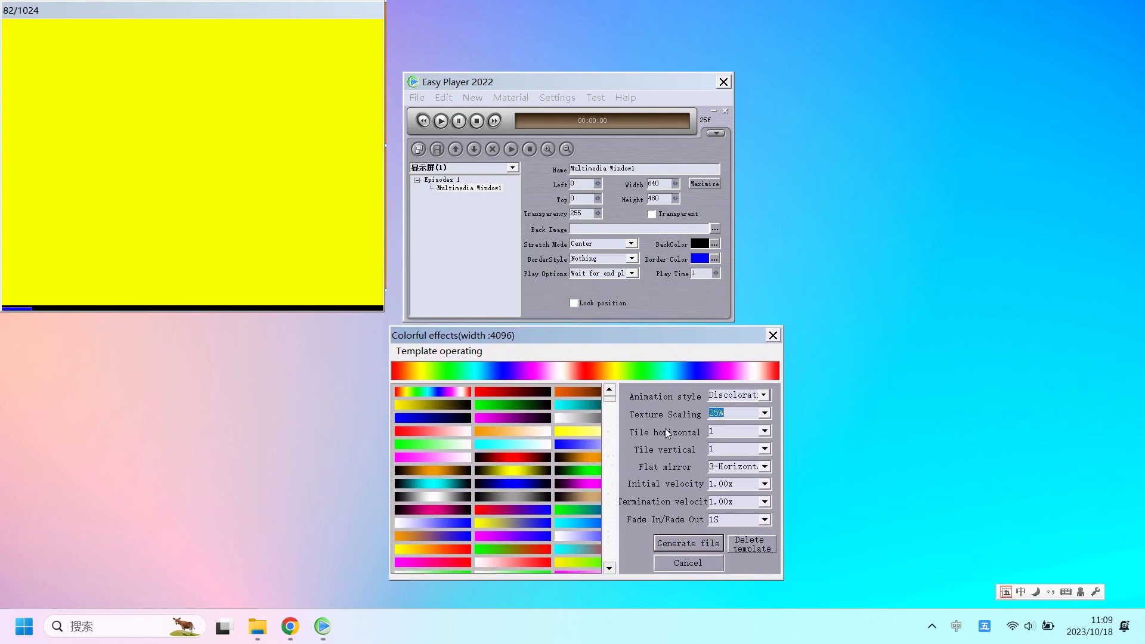
Generate the effect file on the desktop under the name 1 in Quick format.
{"action": "left_click", "coordinate": [678, 544]}
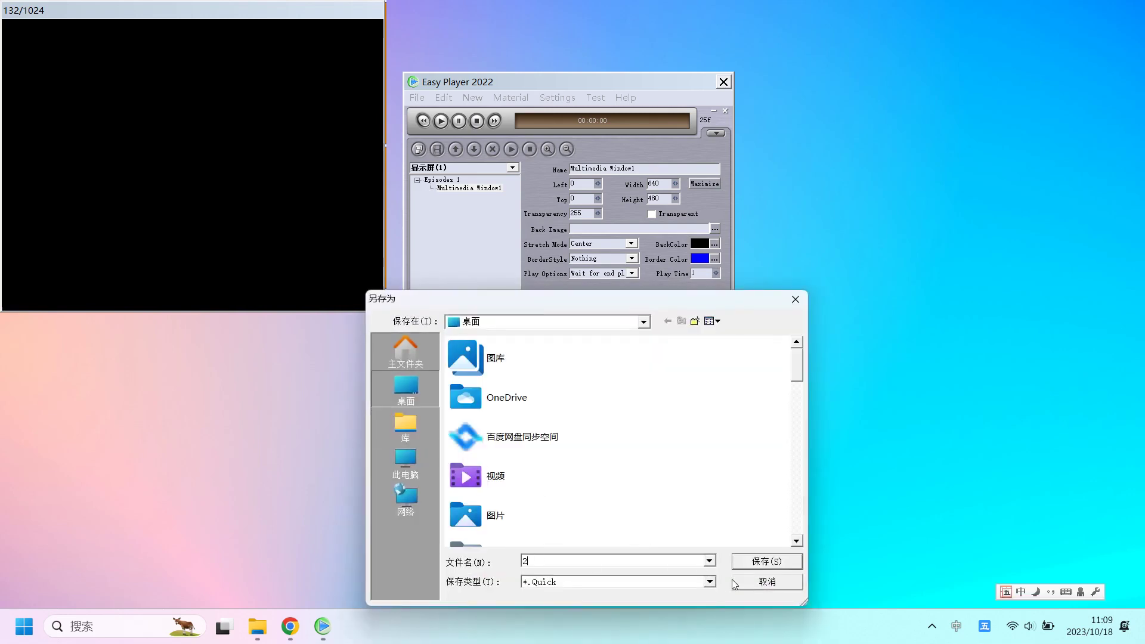
{"action": "key", "text": "BackSpace"}
{"action": "type", "text": "1"}
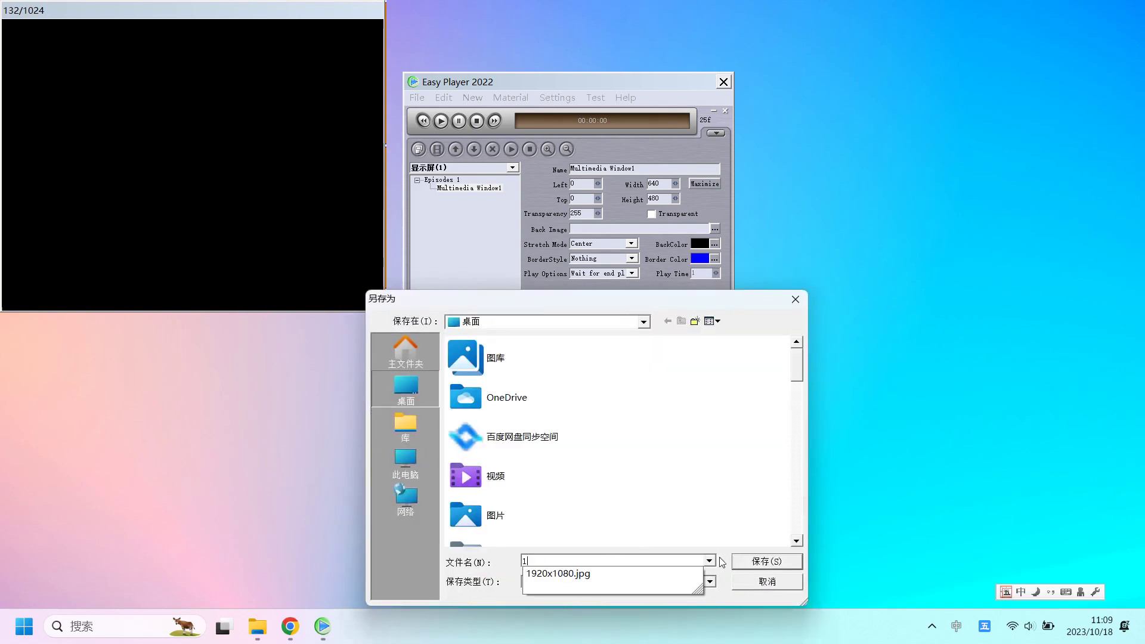
{"action": "left_click", "coordinate": [761, 562]}
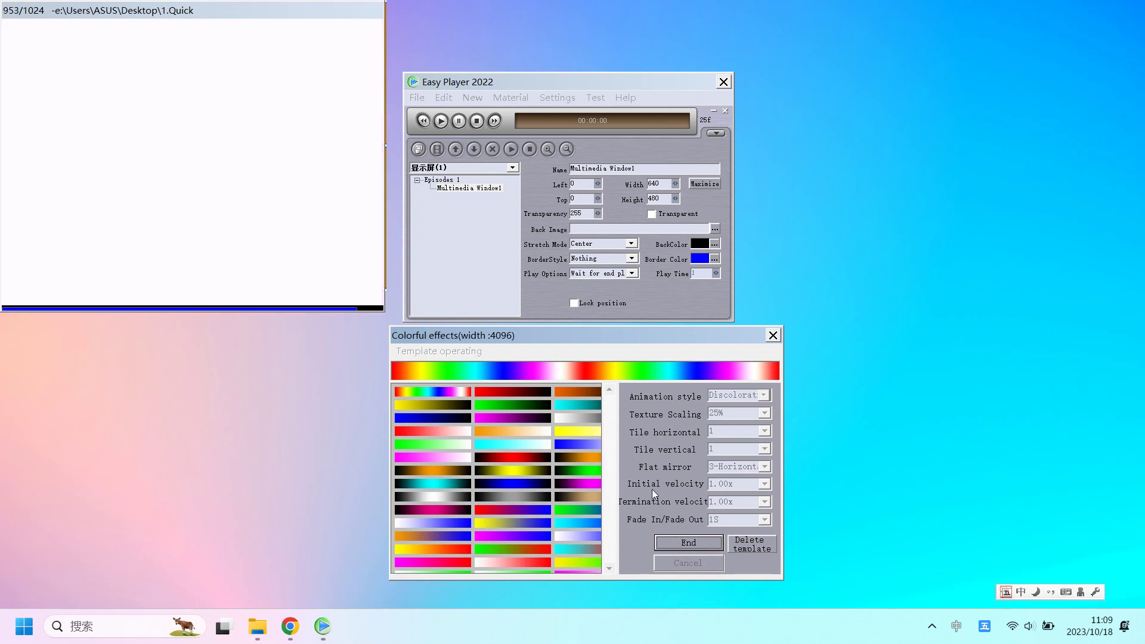
Add a second episode to the program list and create a multimedia window in it.
{"action": "right_click", "coordinate": [438, 207]}
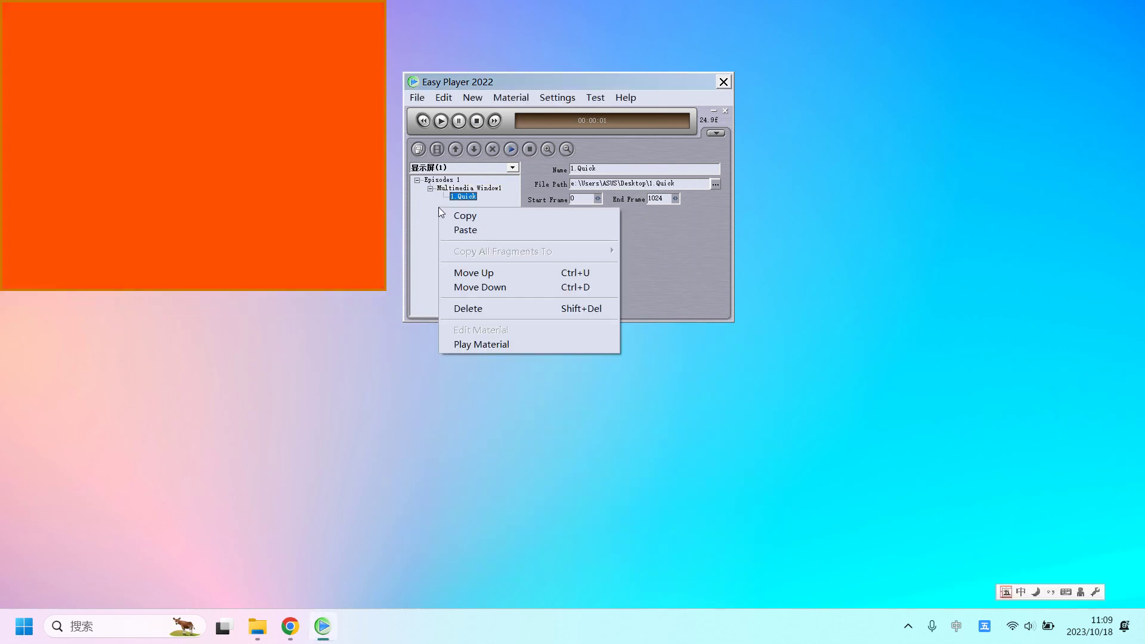
{"action": "left_click", "coordinate": [427, 180]}
{"action": "right_click", "coordinate": [428, 180]}
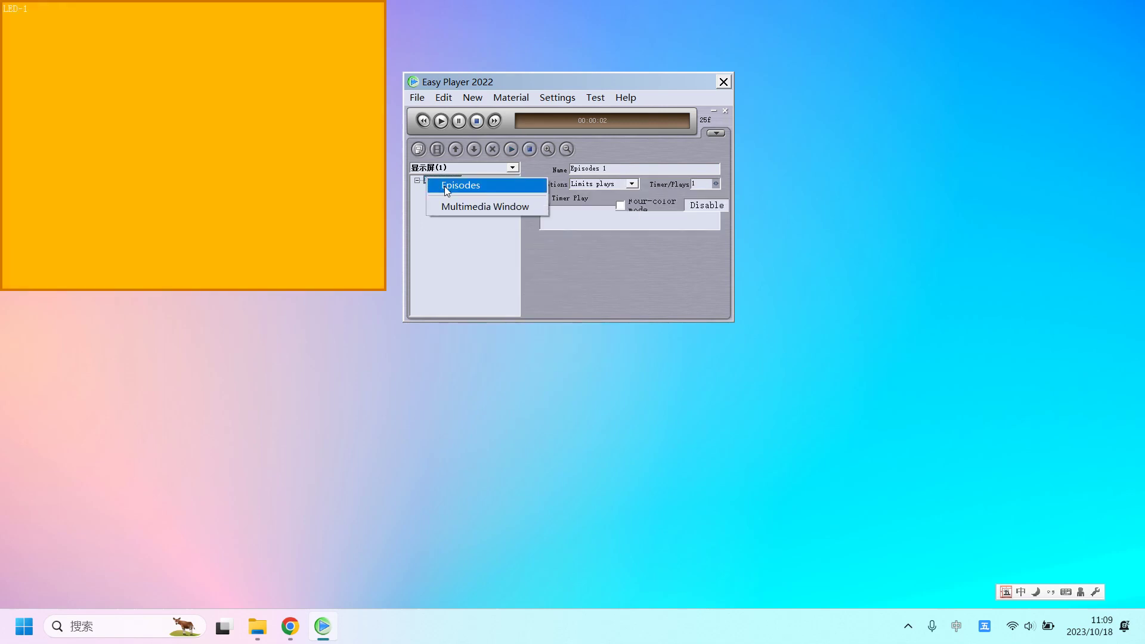
{"action": "left_click", "coordinate": [445, 186]}
{"action": "right_click", "coordinate": [454, 208]}
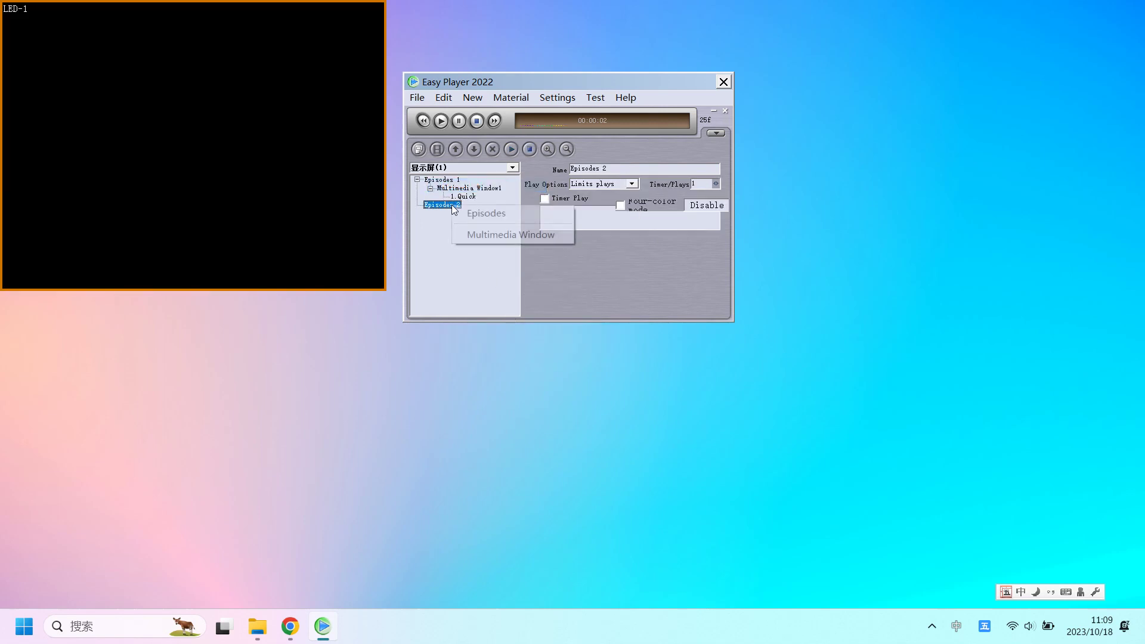
{"action": "left_click", "coordinate": [480, 235]}
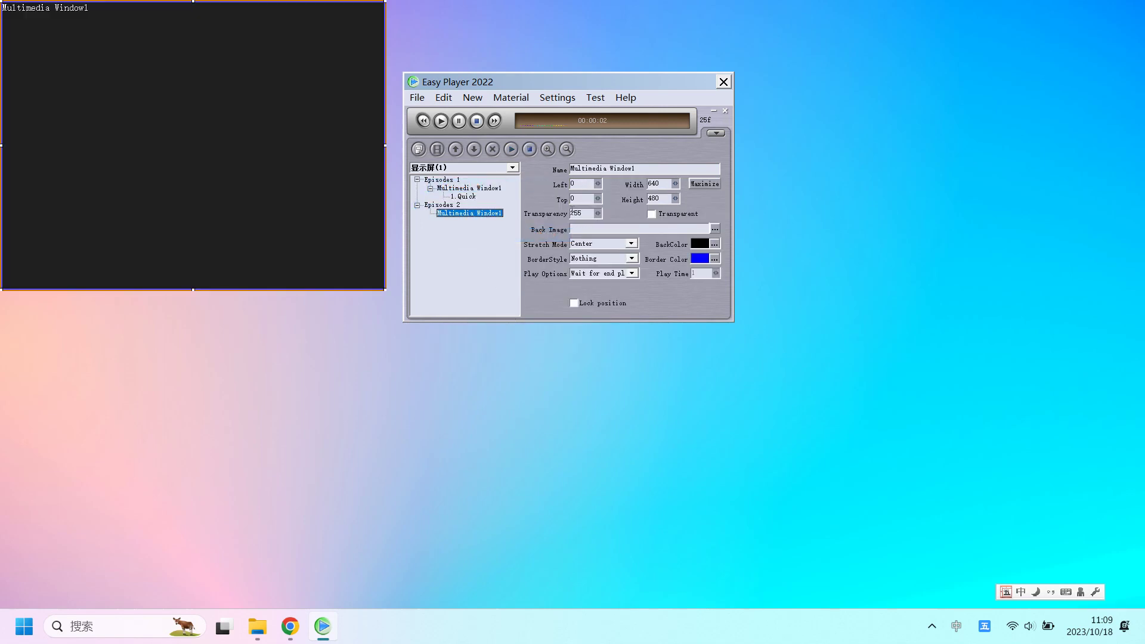
Start a Move Left colorful effect for the Episodes 2 window and apply the solid rainbow block pattern from the copy choices.
{"action": "left_click", "coordinate": [544, 100]}
{"action": "mouse_move", "coordinate": [511, 97]}
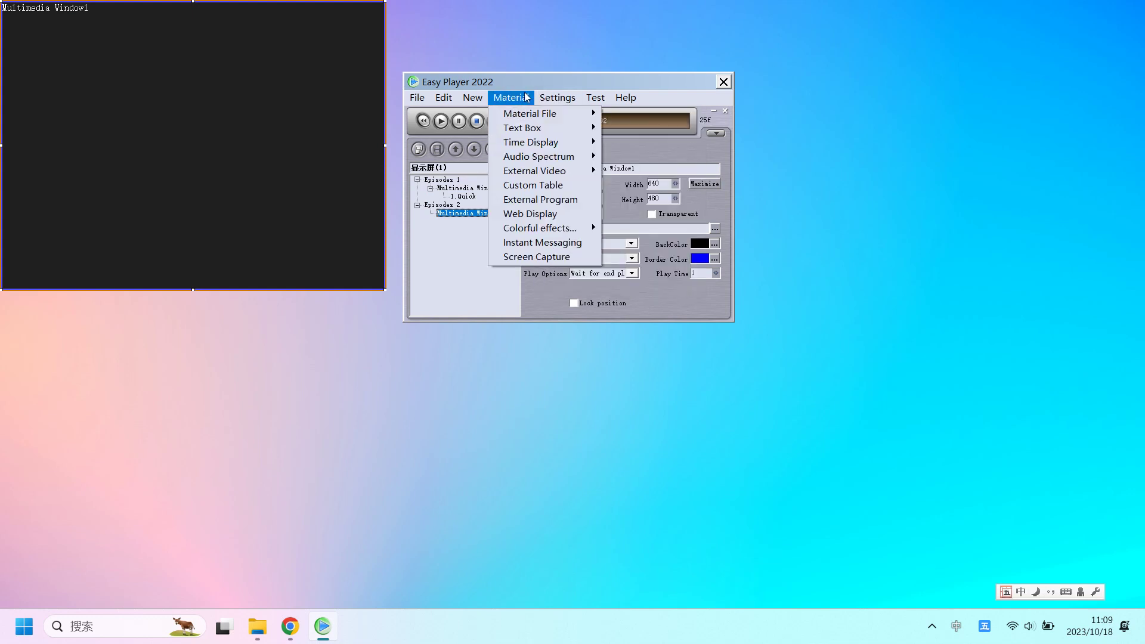
{"action": "mouse_move", "coordinate": [558, 231]}
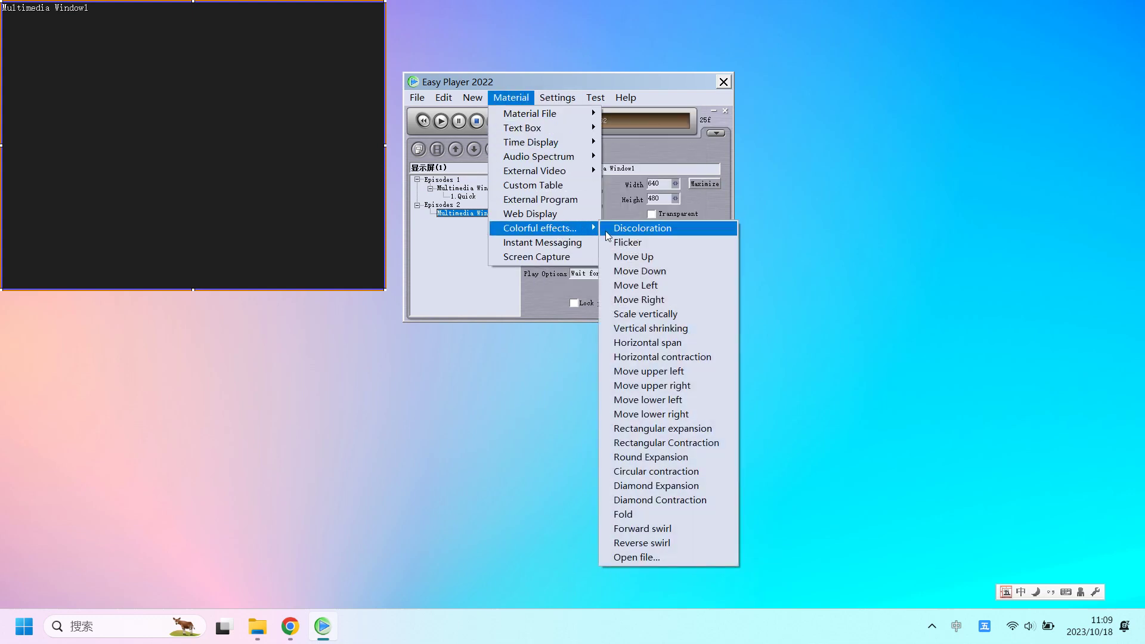
{"action": "left_click", "coordinate": [651, 287]}
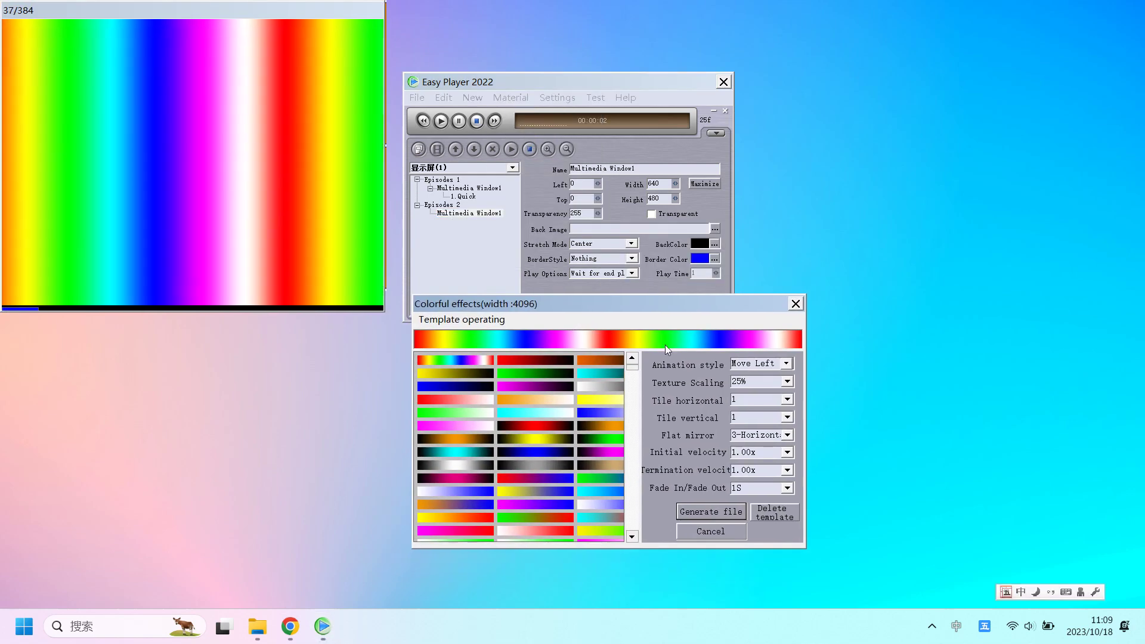
{"action": "left_click", "coordinate": [663, 340]}
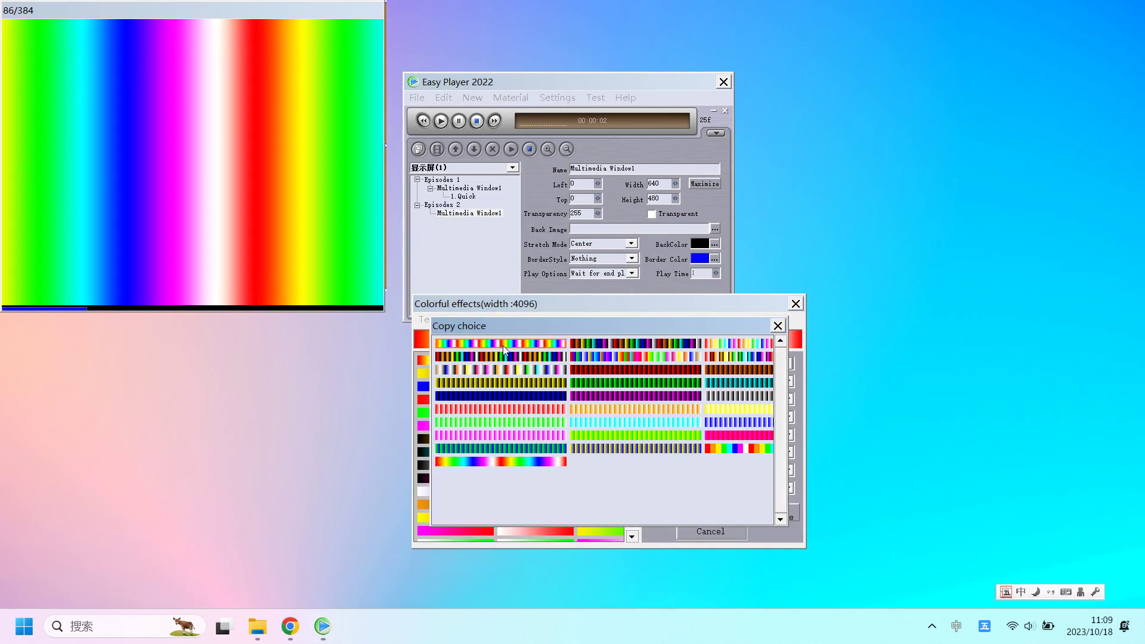
{"action": "left_click", "coordinate": [503, 345]}
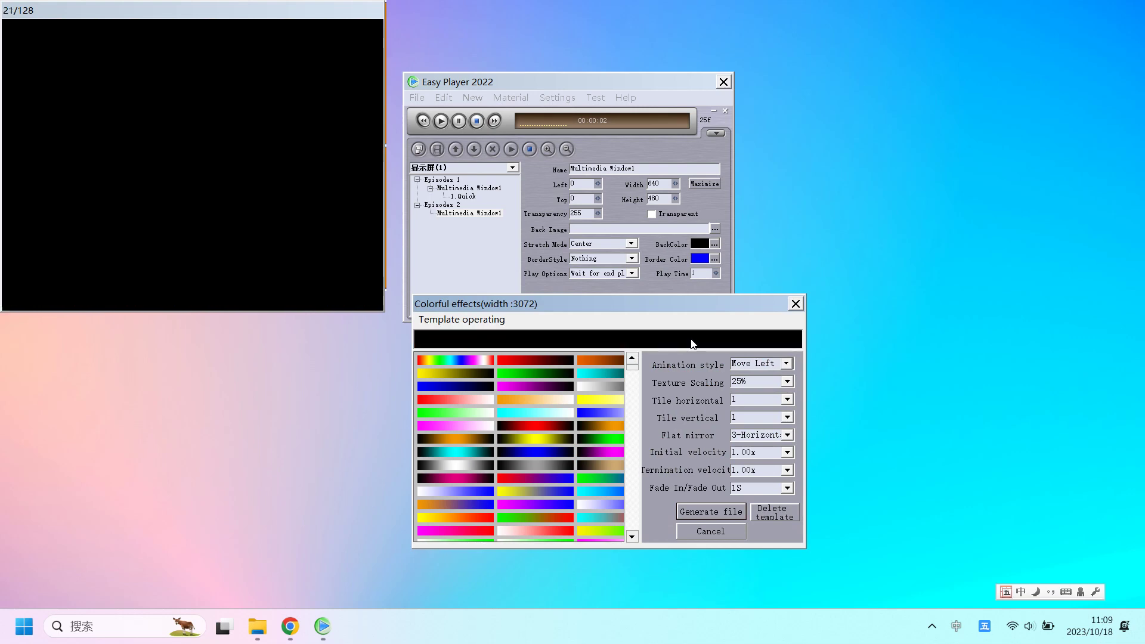
{"action": "left_click", "coordinate": [601, 344]}
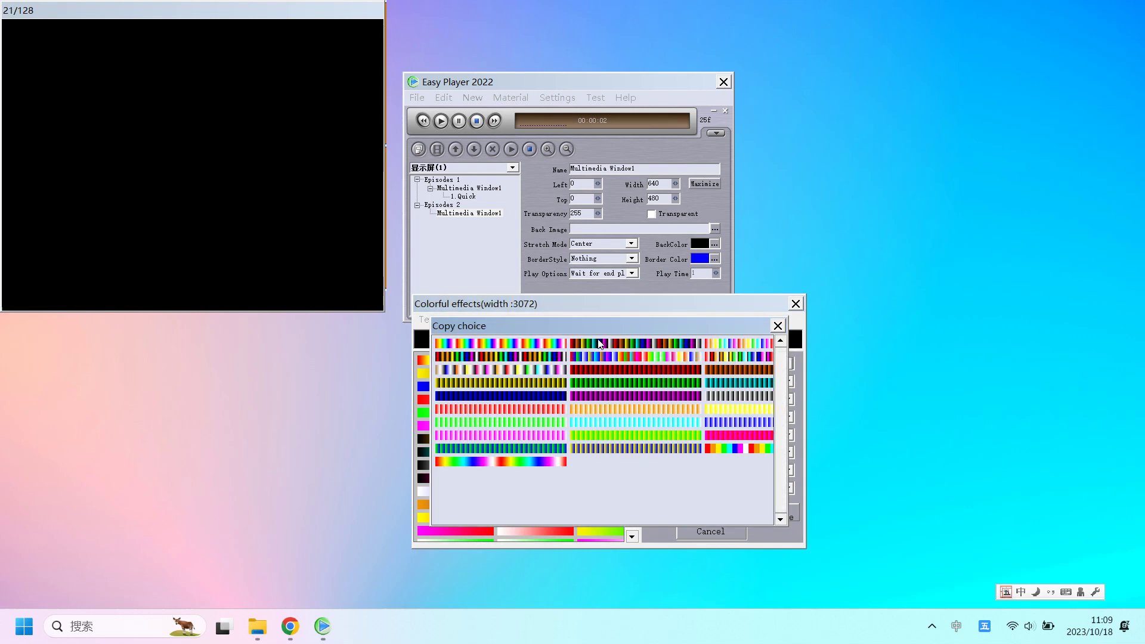
{"action": "left_click", "coordinate": [720, 446]}
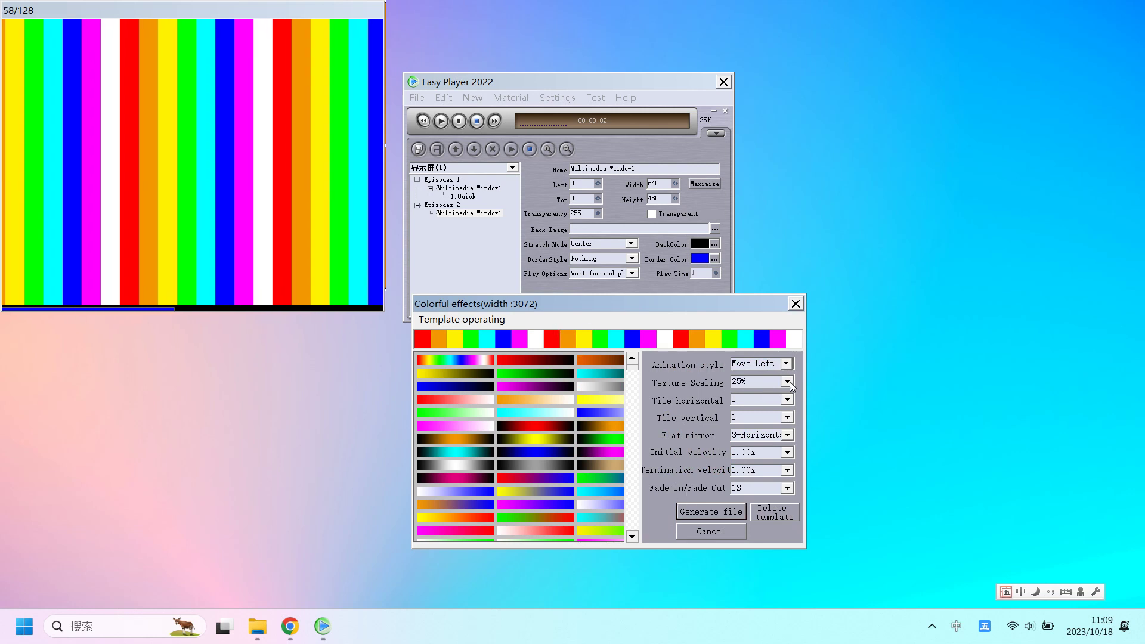
Try a texture scaling of 20 for the Move Left effect and cancel saving the file.
{"action": "left_click", "coordinate": [789, 380]}
{"action": "left_click", "coordinate": [760, 382]}
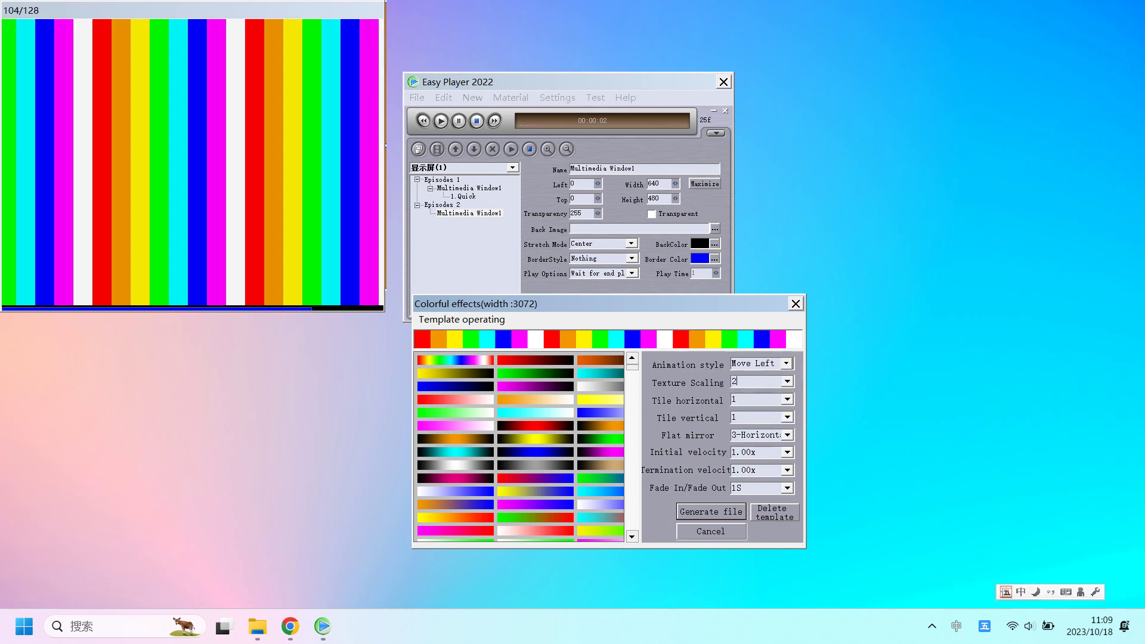
{"action": "type", "text": "2"}
{"action": "key", "text": "Return"}
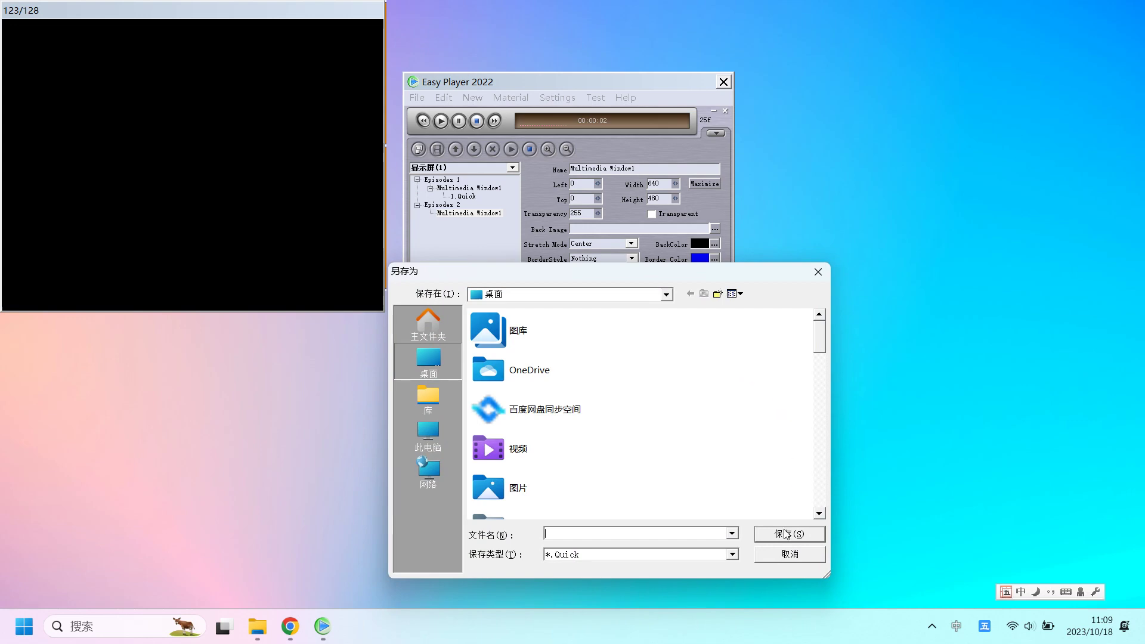
{"action": "left_click", "coordinate": [777, 555]}
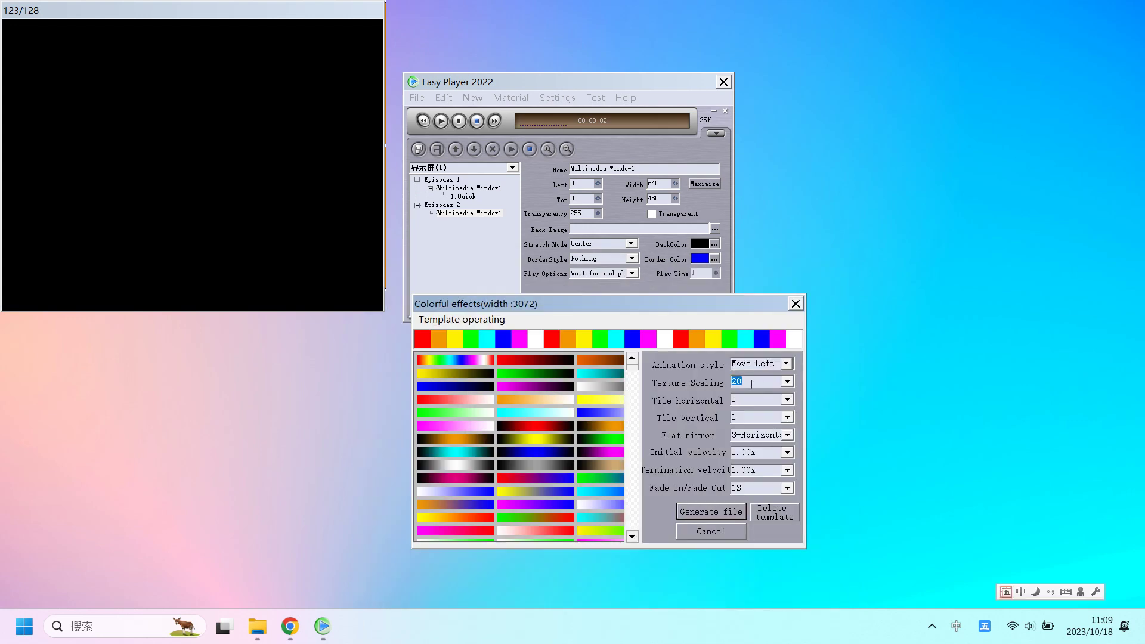
Set the texture scaling to 25% and generate the Move Left effect on the desktop as file 2 in Quick format.
{"action": "left_click", "coordinate": [787, 382]}
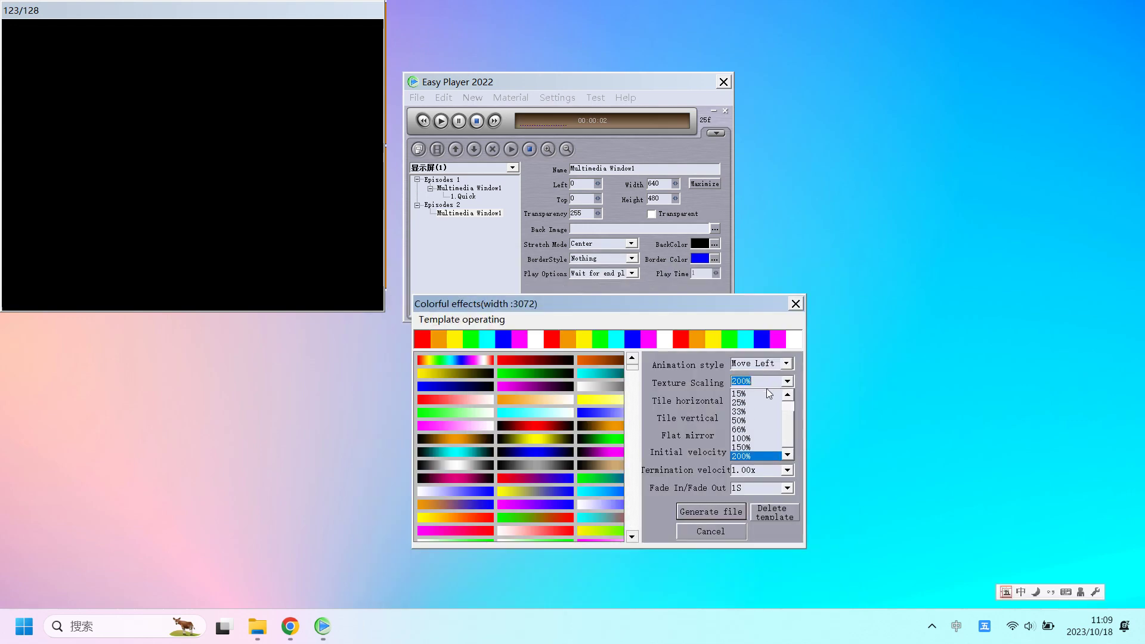
{"action": "left_click", "coordinate": [755, 404]}
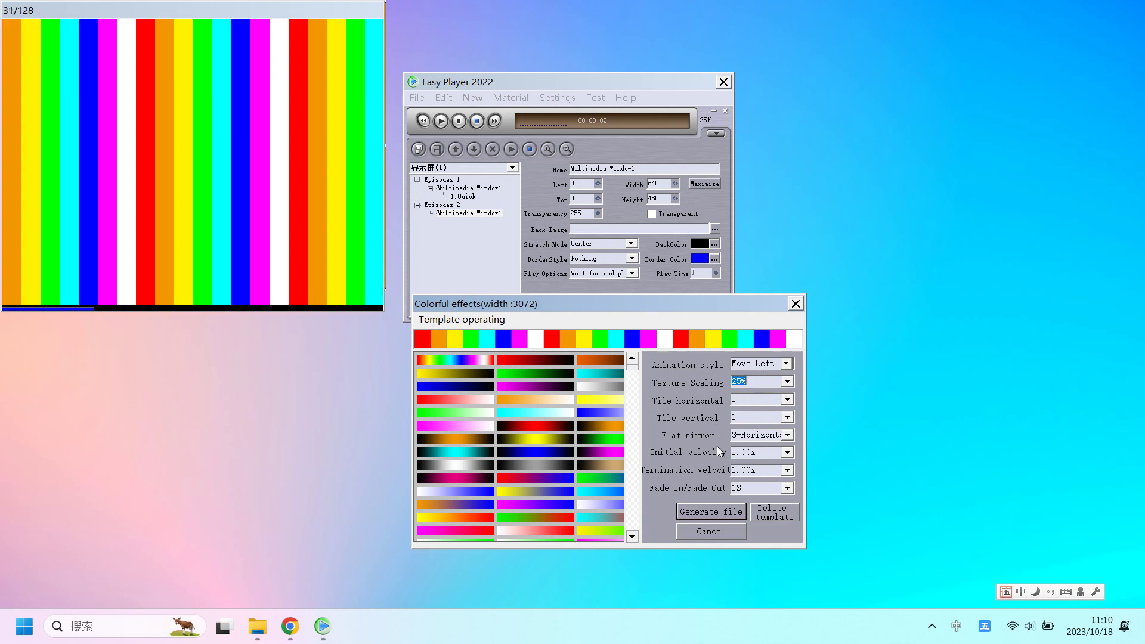
{"action": "left_click", "coordinate": [705, 511]}
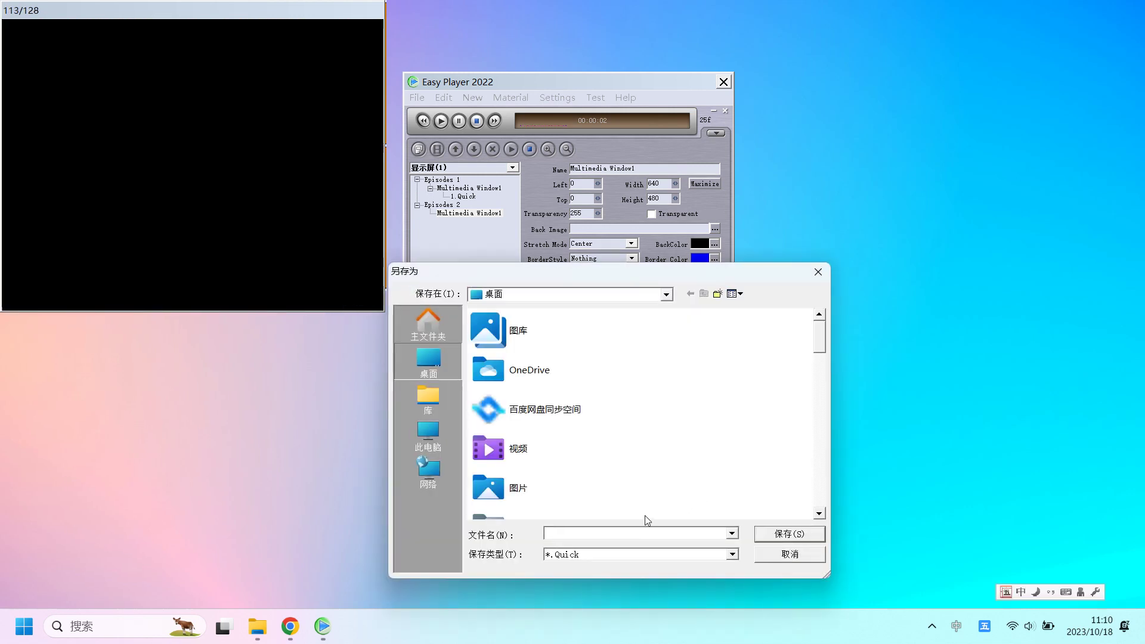
{"action": "left_click", "coordinate": [769, 533]}
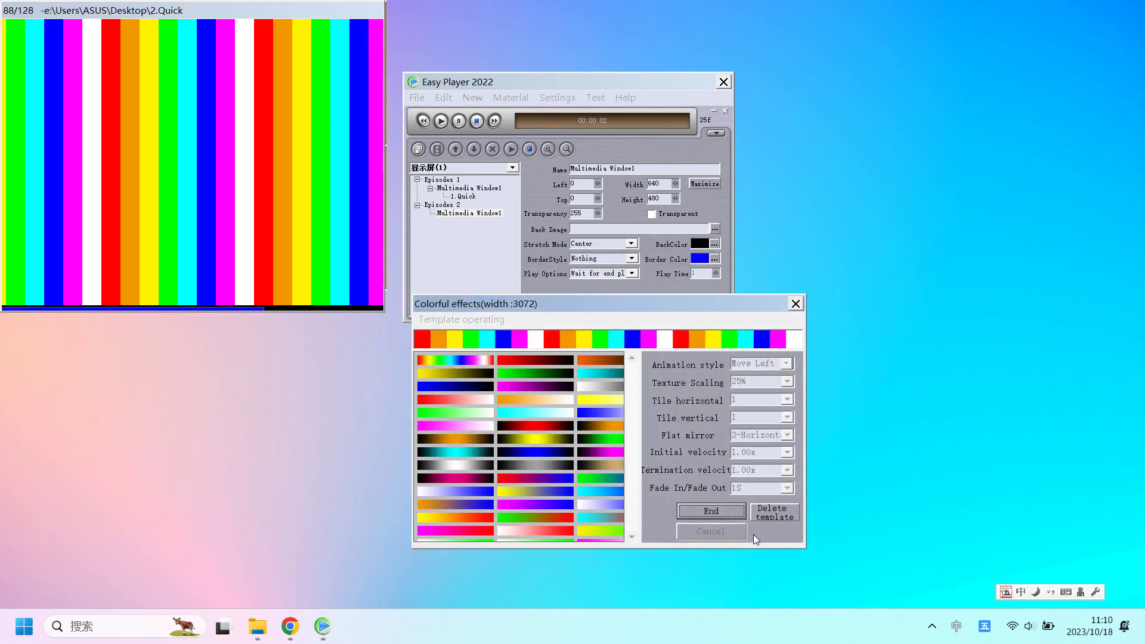
Add a third episode to the program list and create a multimedia window in it.
{"action": "right_click", "coordinate": [447, 205]}
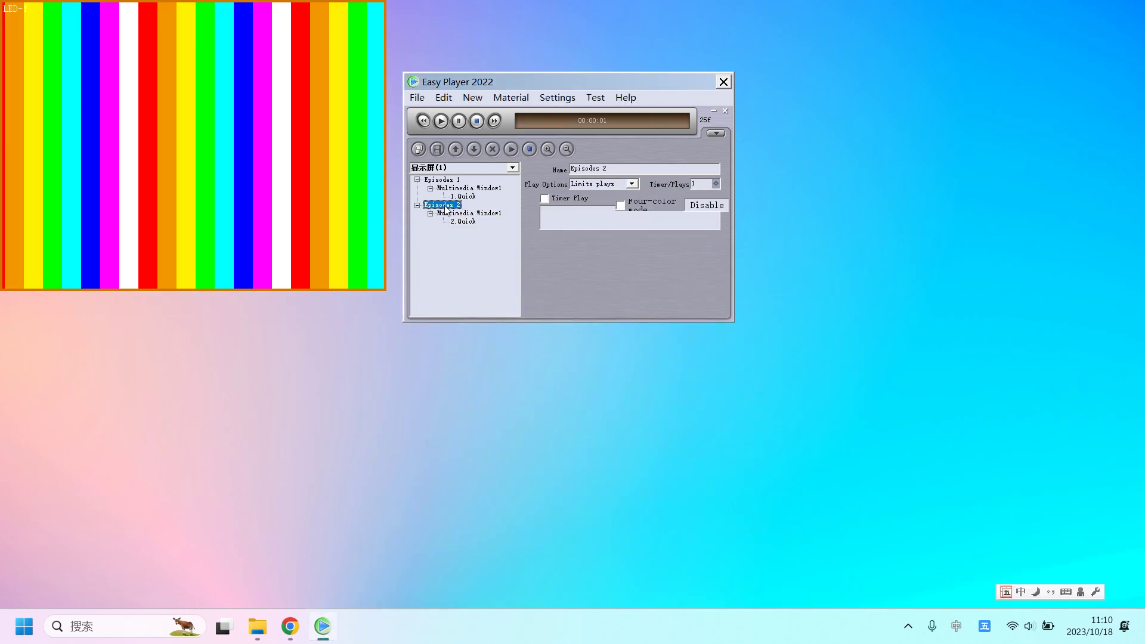
{"action": "left_click", "coordinate": [471, 215]}
{"action": "right_click", "coordinate": [457, 231]}
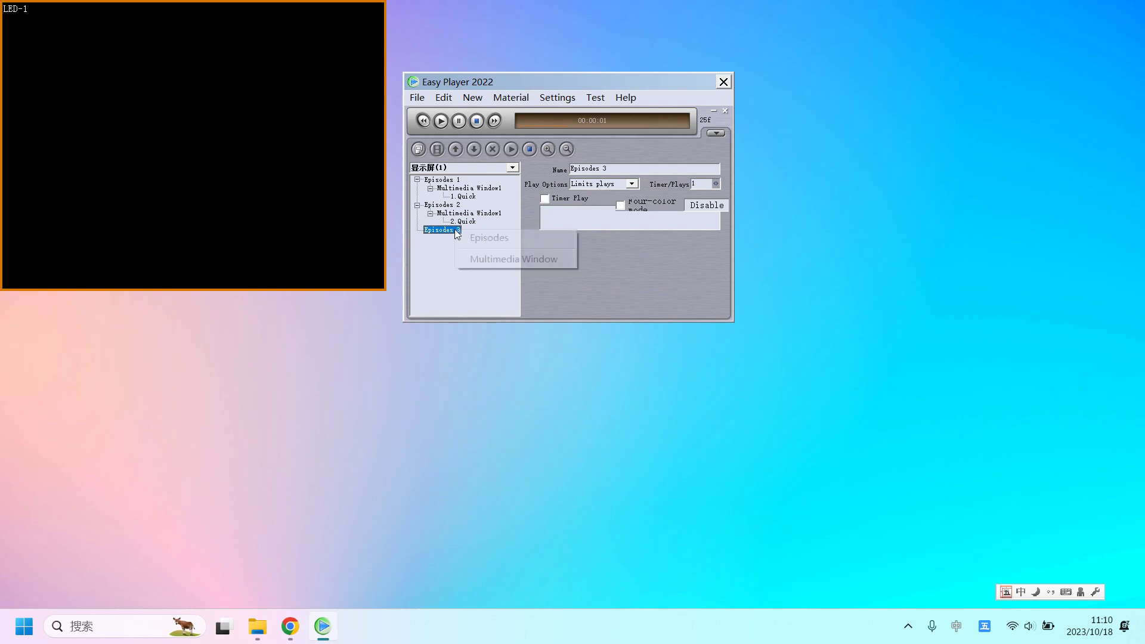
{"action": "left_click", "coordinate": [481, 260]}
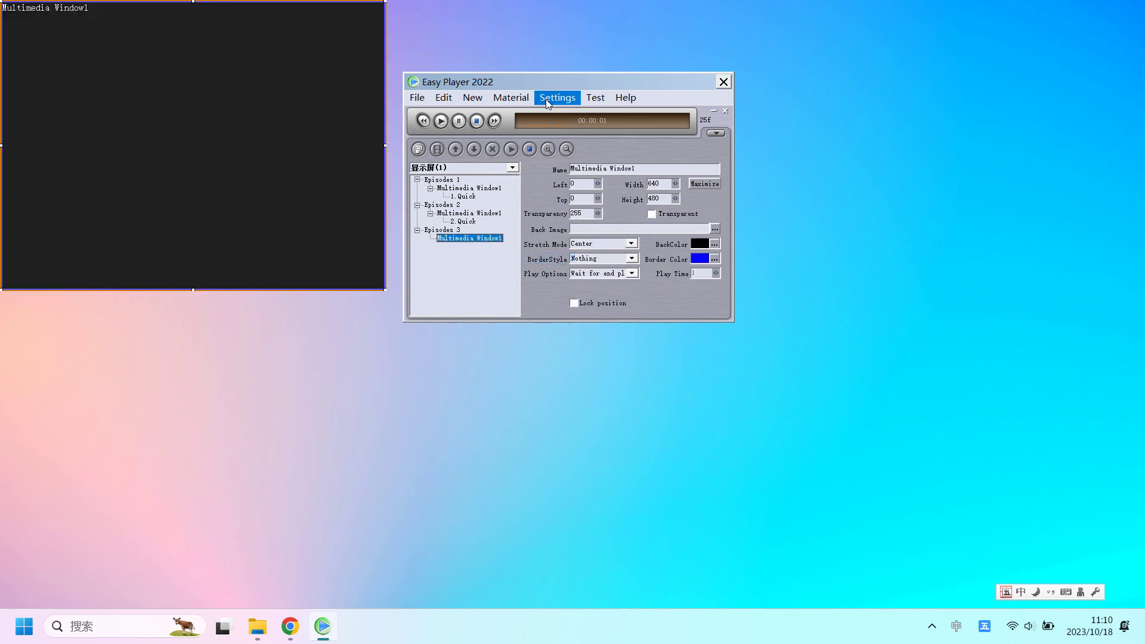
Start a Move Right colorful effect for the Episodes 3 window and apply the rainbow stripe pattern fading to white.
{"action": "left_click", "coordinate": [511, 98]}
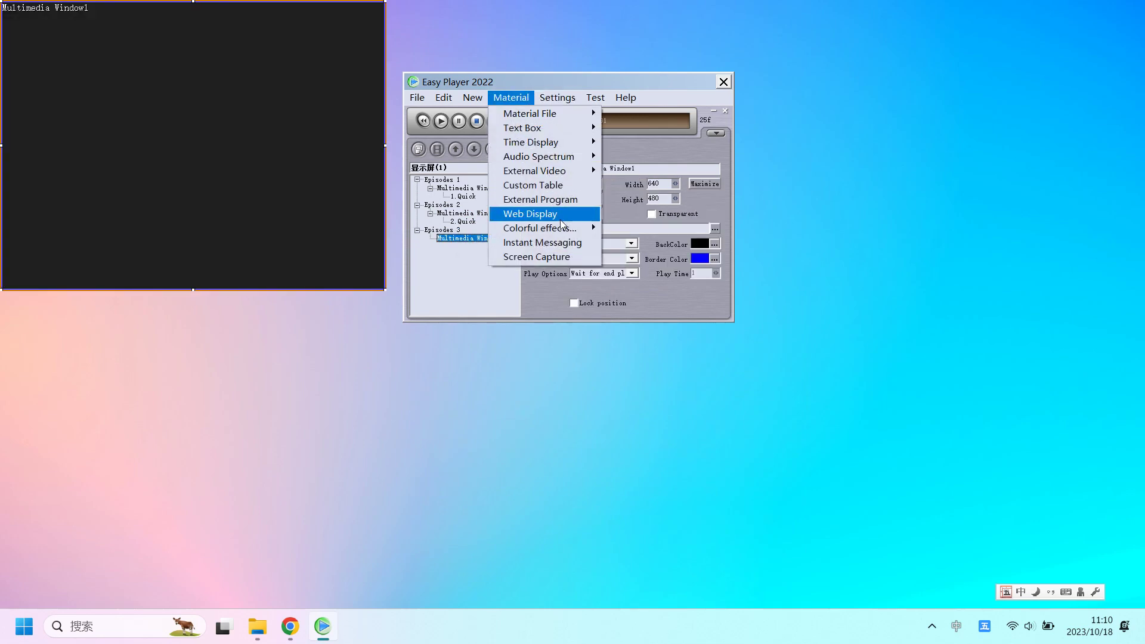
{"action": "mouse_move", "coordinate": [566, 234]}
{"action": "left_click", "coordinate": [659, 300]}
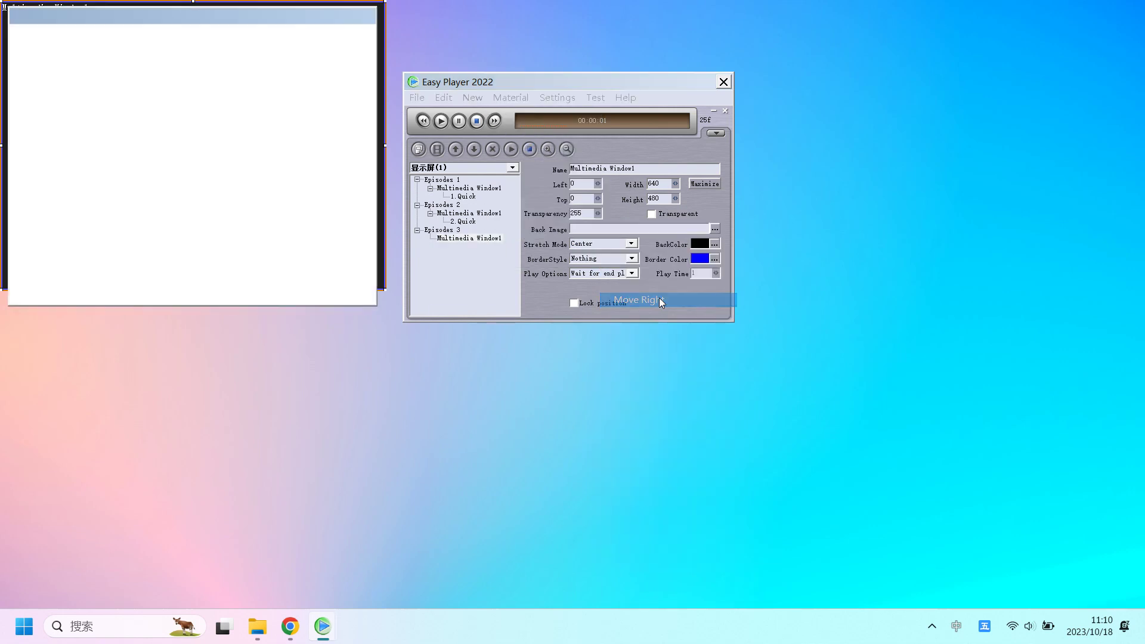
{"action": "left_click", "coordinate": [710, 342]}
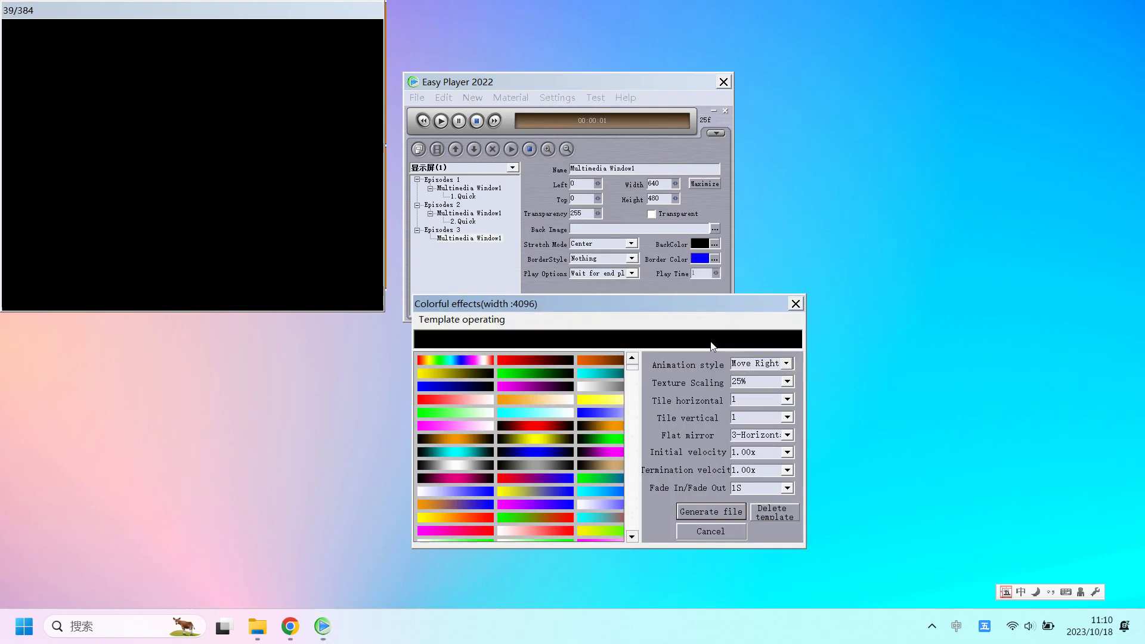
{"action": "left_click", "coordinate": [713, 345]}
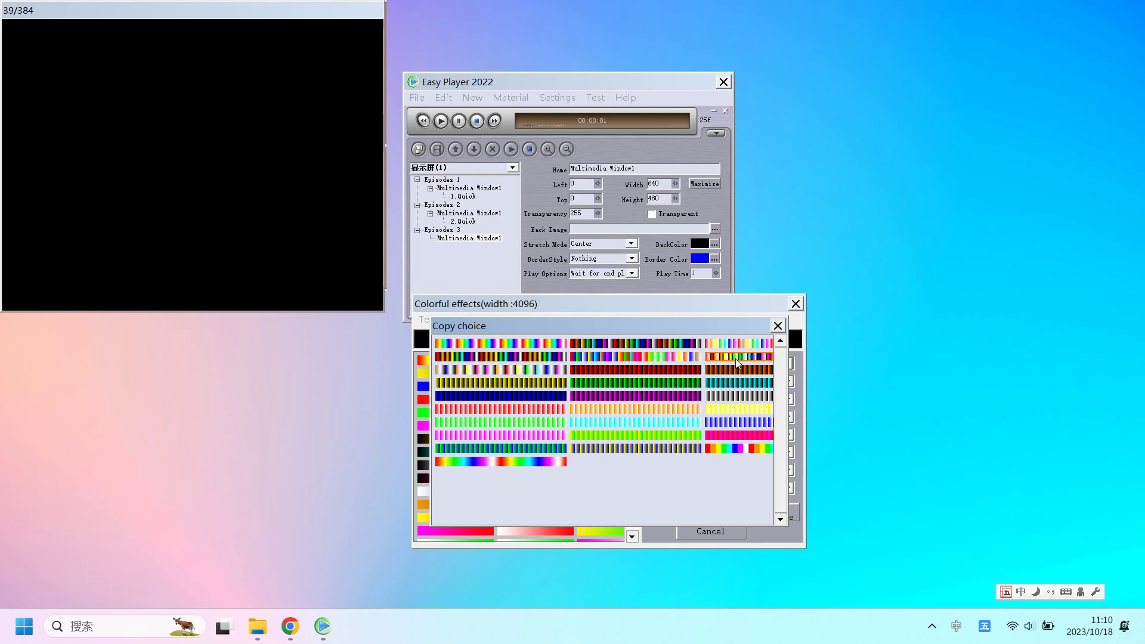
{"action": "left_click", "coordinate": [735, 342]}
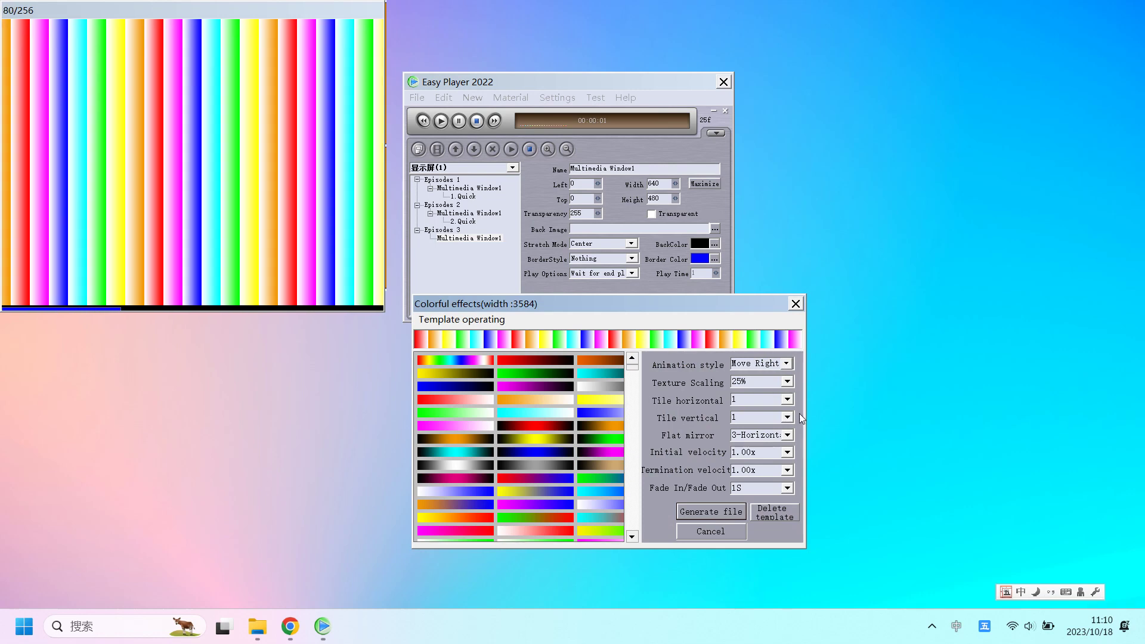
Try a texture scaling of 15% for the Move Right effect and set it back to 25%.
{"action": "left_click", "coordinate": [787, 382]}
{"action": "left_click", "coordinate": [751, 410]}
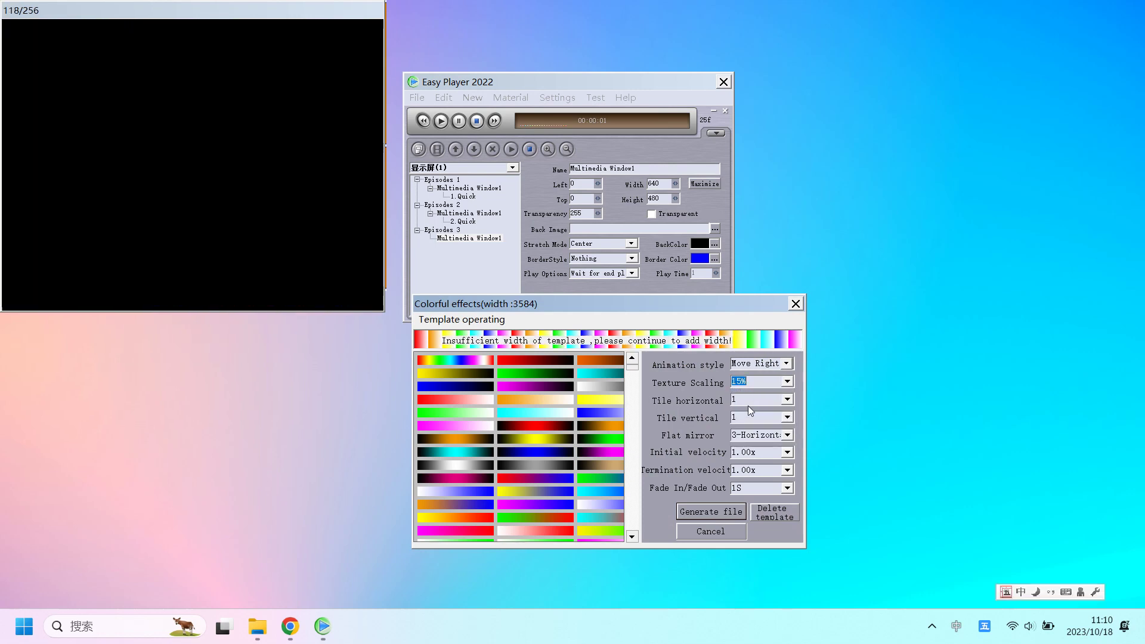
{"action": "left_click", "coordinate": [787, 381]}
{"action": "left_click", "coordinate": [750, 401]}
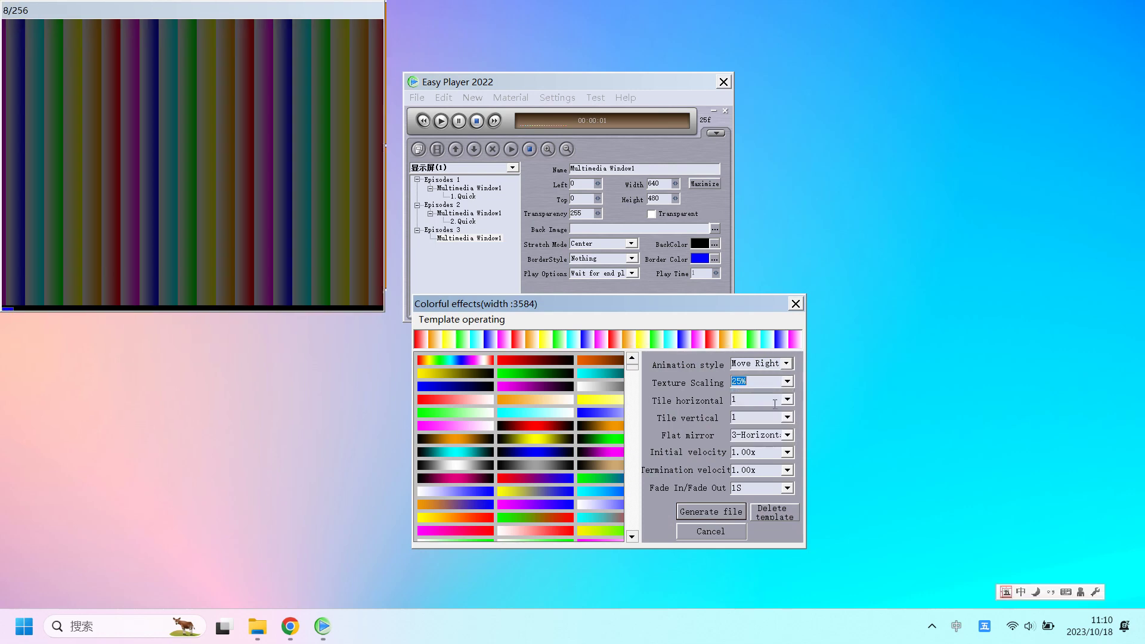
Generate the Move Right effect file on the desktop under the name 3 in Quick format.
{"action": "left_click", "coordinate": [697, 510]}
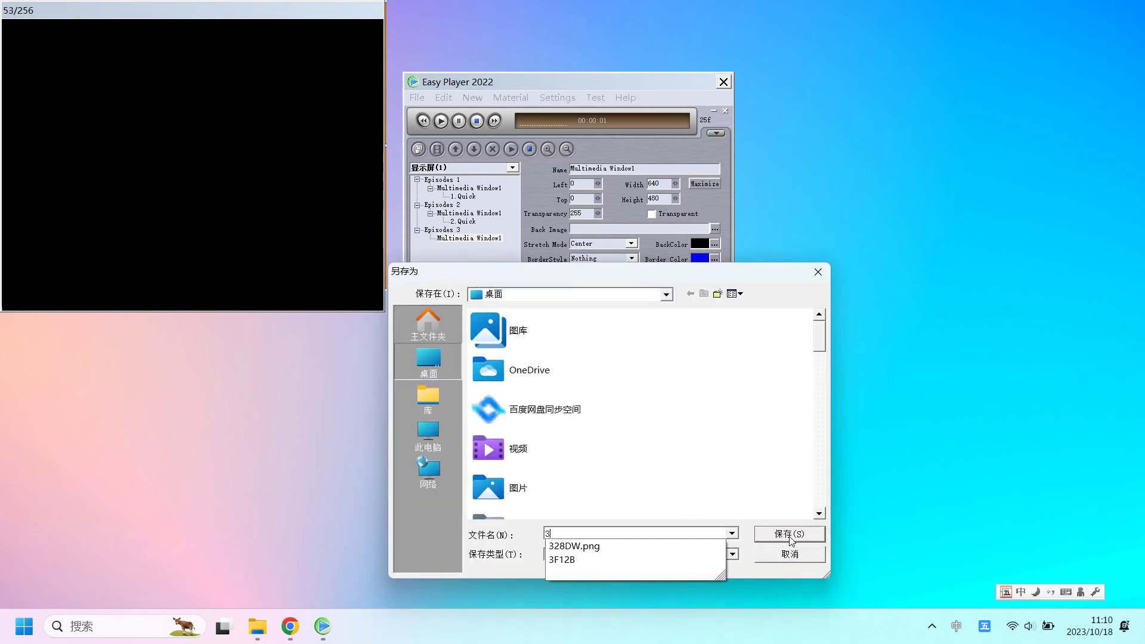
{"action": "left_click", "coordinate": [790, 535]}
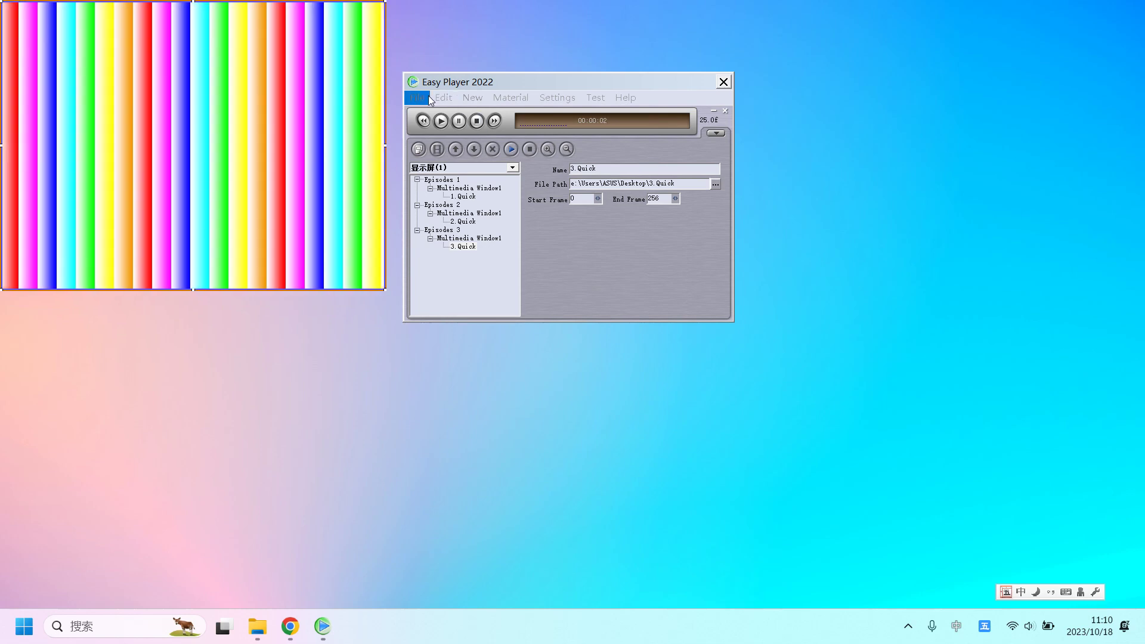
Set the four-color or five-color setting to Simple Model.
{"action": "left_click", "coordinate": [571, 98]}
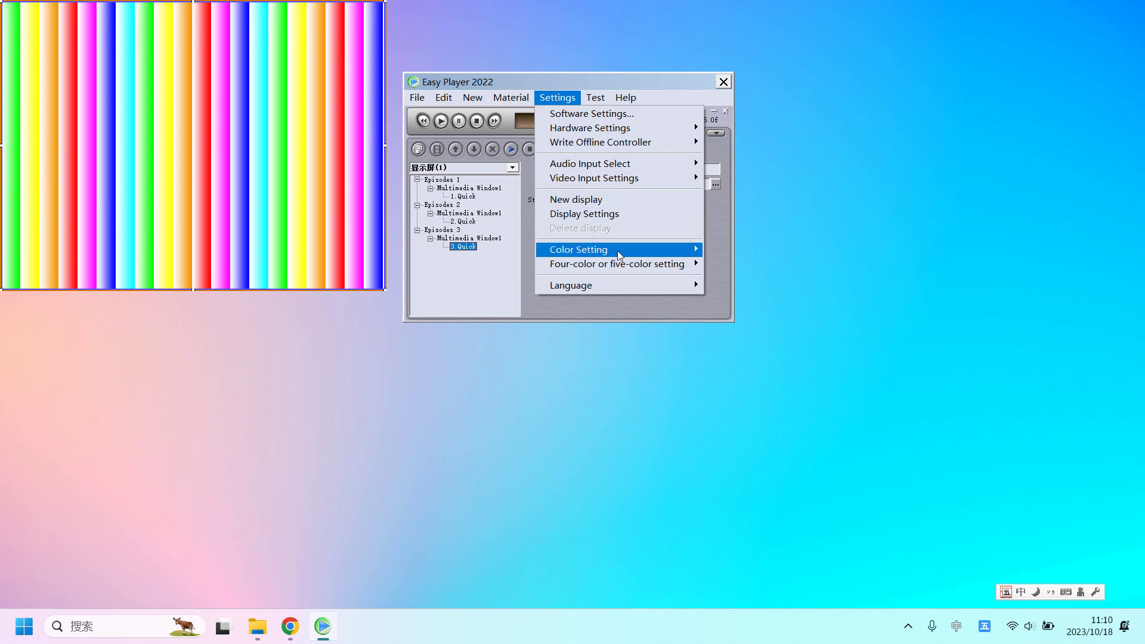
{"action": "mouse_move", "coordinate": [660, 265]}
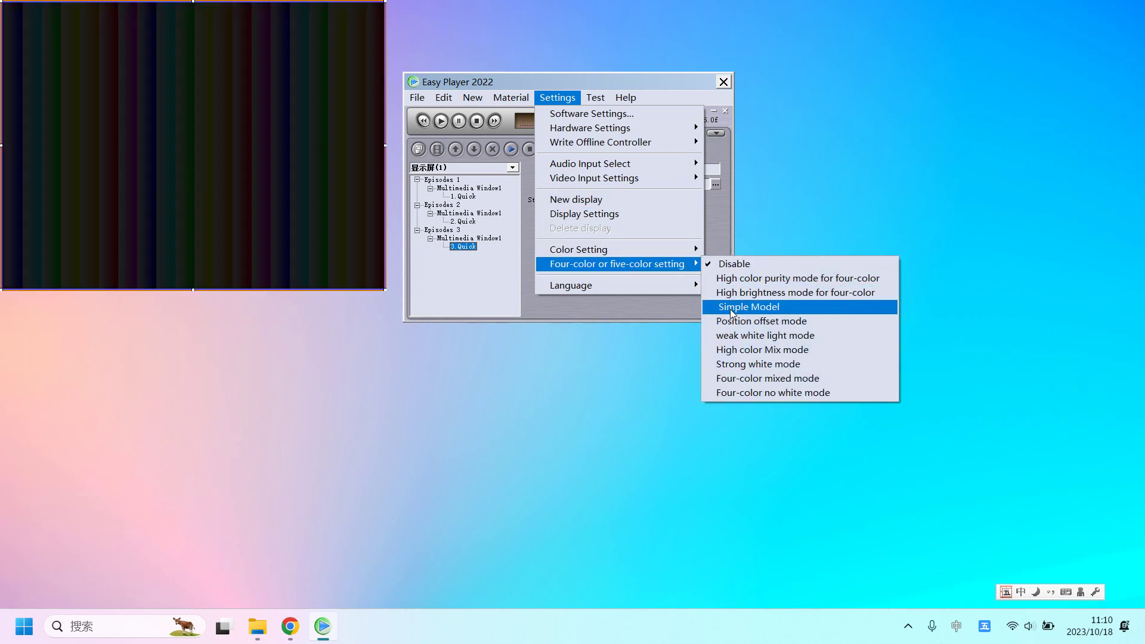
{"action": "left_click", "coordinate": [804, 309]}
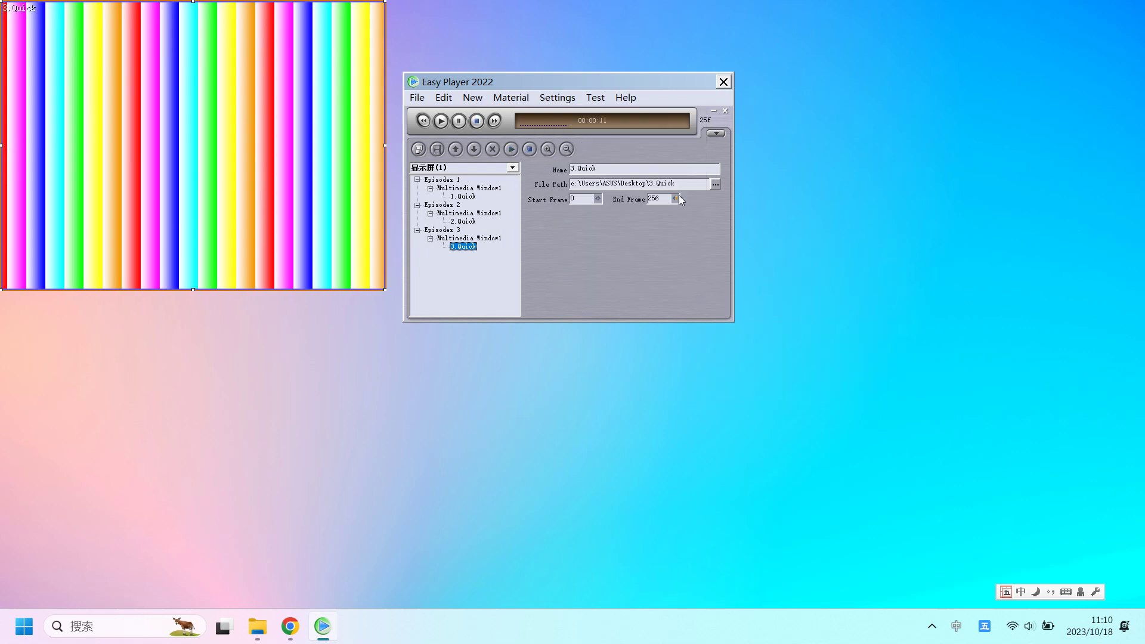
Write the offline controller files of display 1 (Flash Card) to the easy folder on the desktop.
{"action": "left_click", "coordinate": [560, 100]}
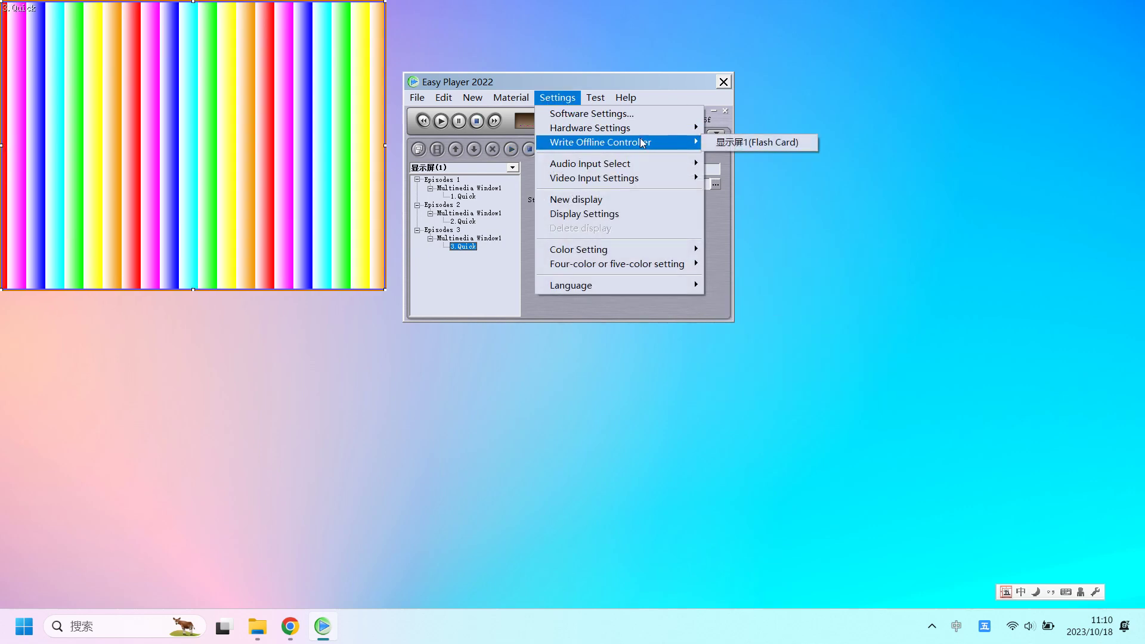
{"action": "mouse_move", "coordinate": [668, 142]}
{"action": "left_click", "coordinate": [711, 142]}
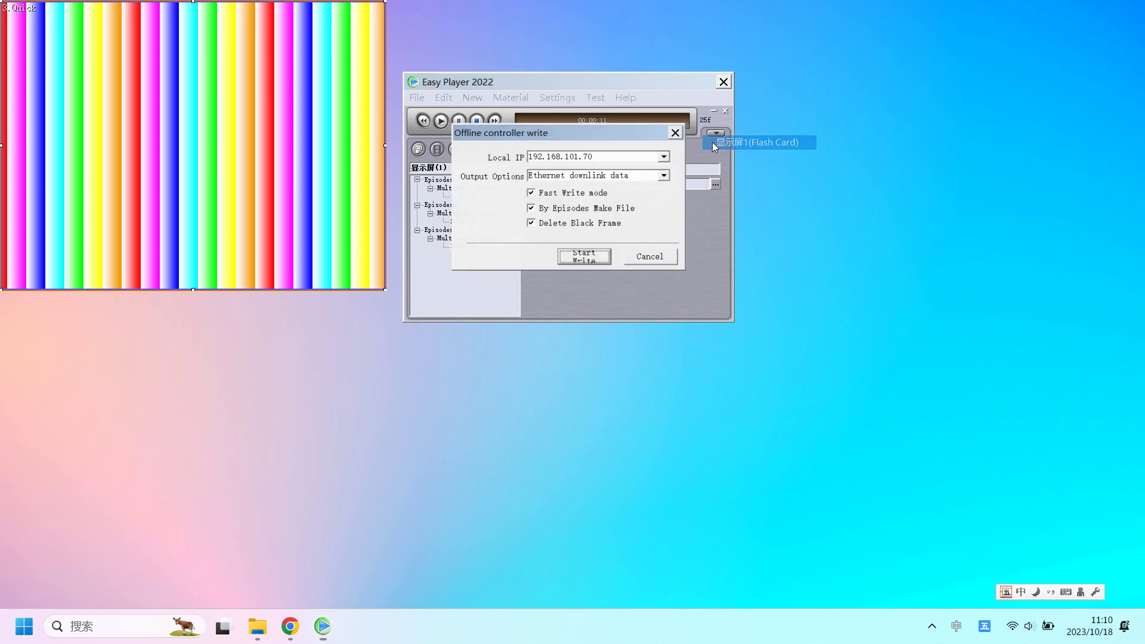
{"action": "left_click", "coordinate": [668, 175]}
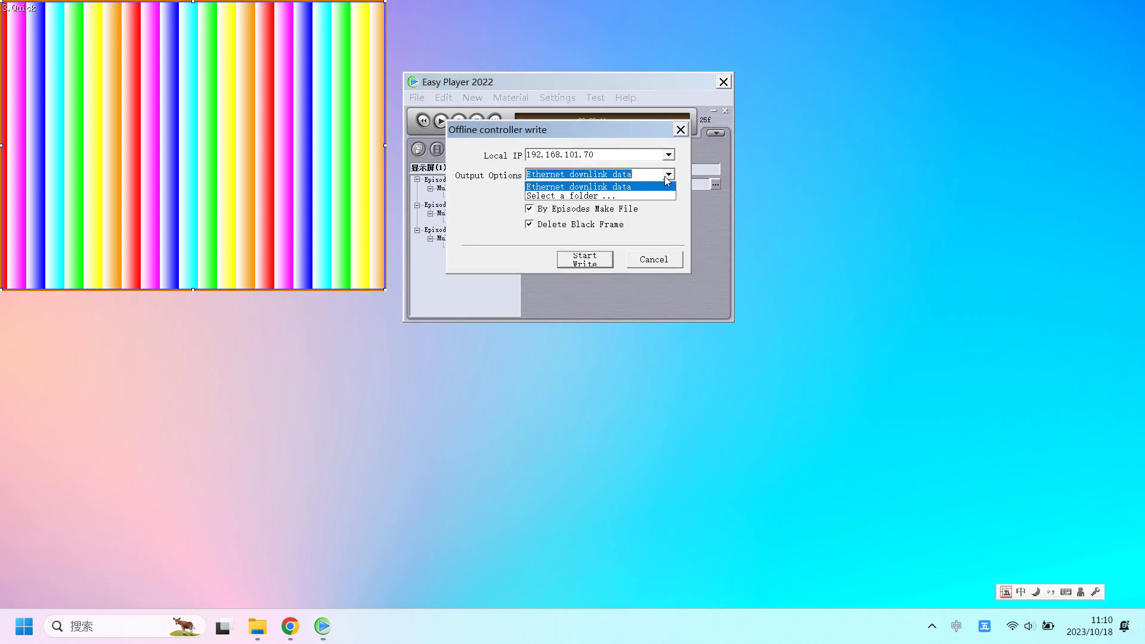
{"action": "left_click", "coordinate": [638, 197]}
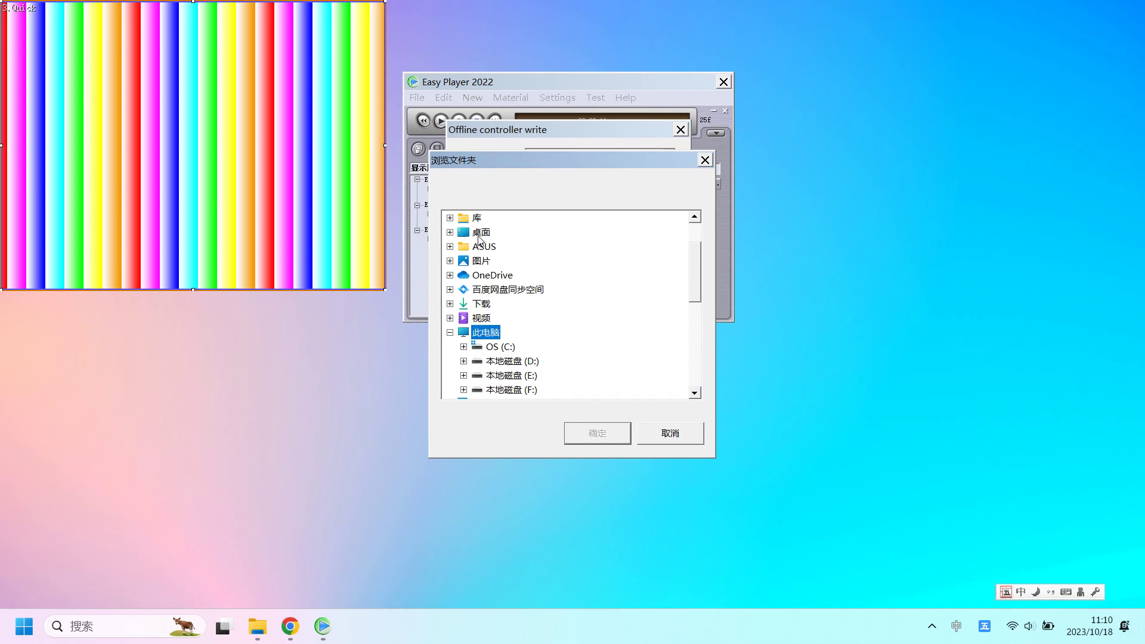
{"action": "left_click", "coordinate": [451, 232]}
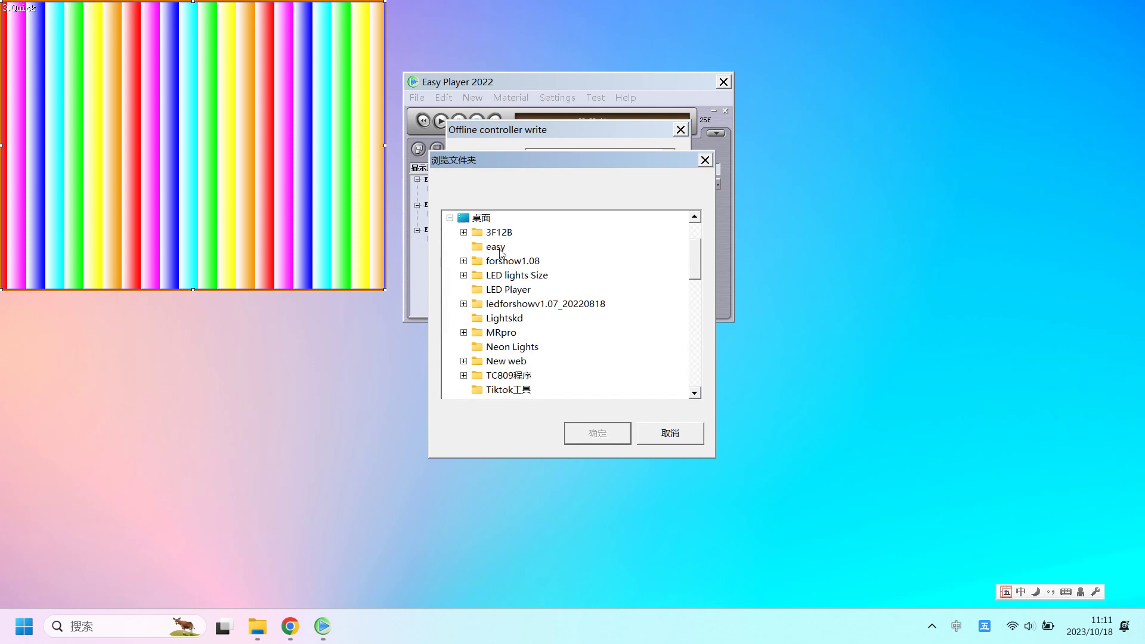
{"action": "left_click", "coordinate": [597, 434]}
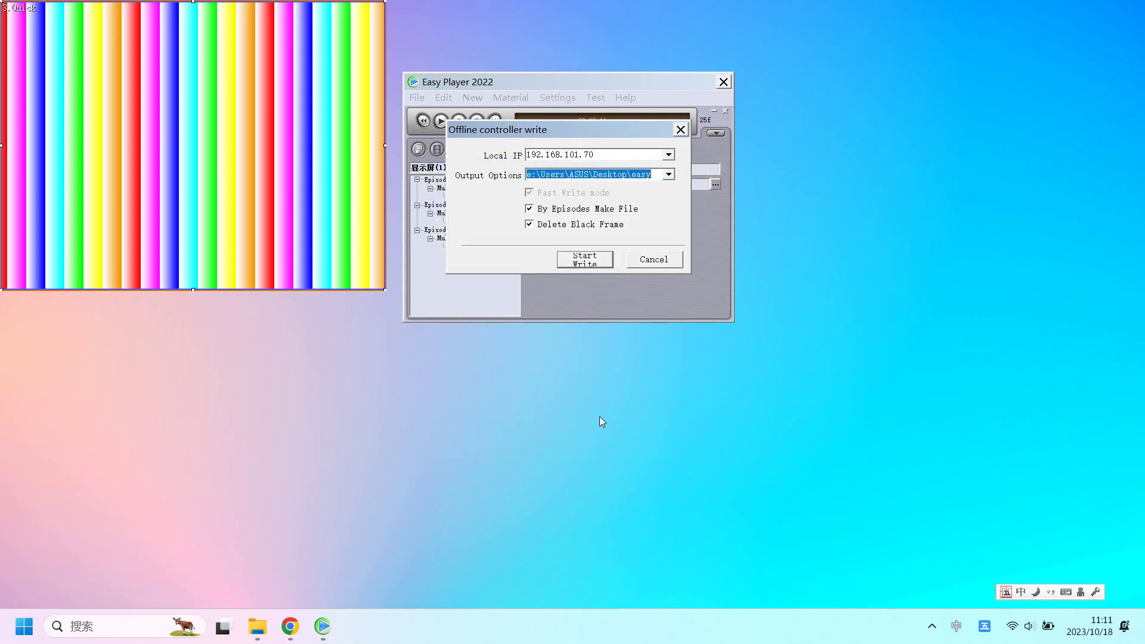
{"action": "left_click", "coordinate": [584, 261]}
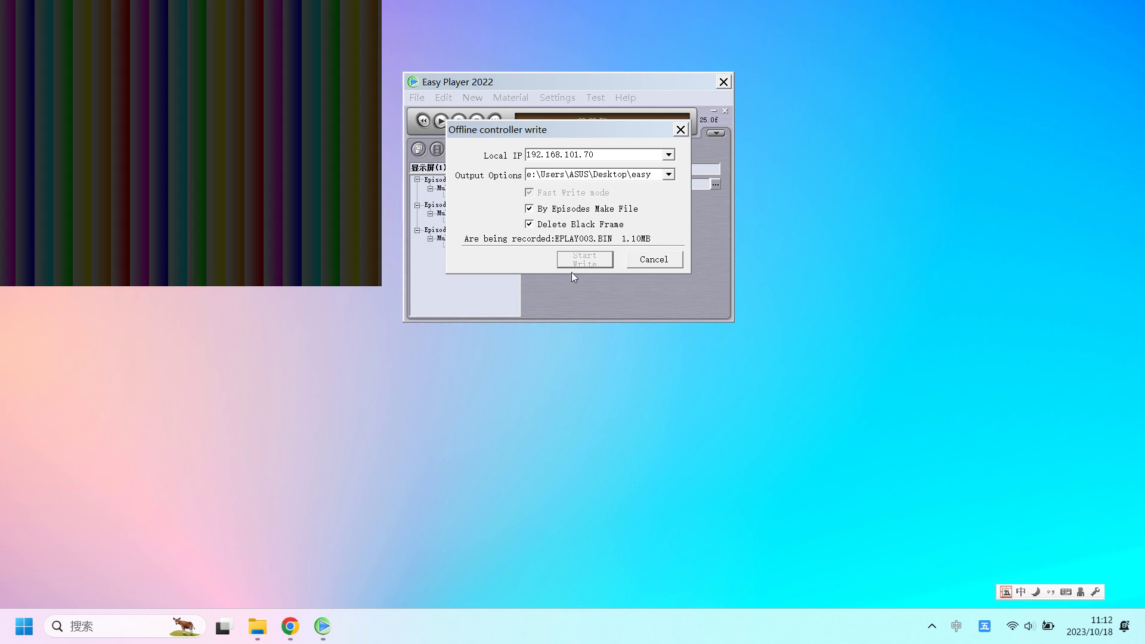
Switch to File Explorer and select the files EPLAY001.BIN, EPLAY002.BIN and EPLAY003.BIN in the easy folder.
{"action": "mouse_move", "coordinate": [257, 629]}
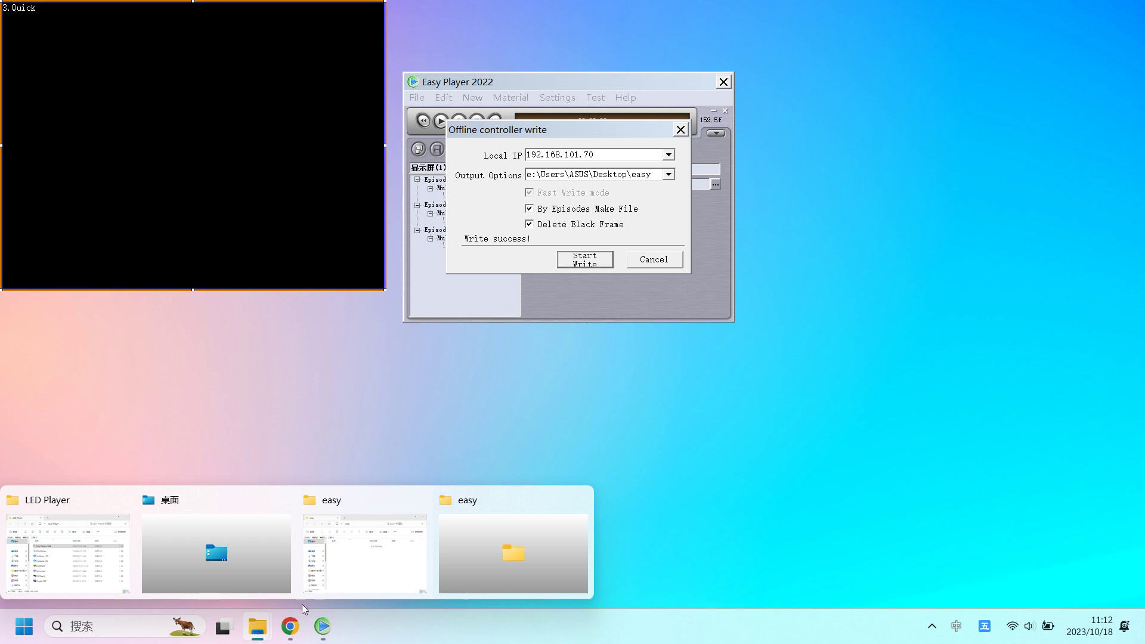
{"action": "left_click", "coordinate": [458, 558]}
{"action": "left_click_drag", "start_coordinate": [709, 242], "coordinate": [826, 218]}
{"action": "left_click_drag", "start_coordinate": [756, 435], "coordinate": [775, 327]}
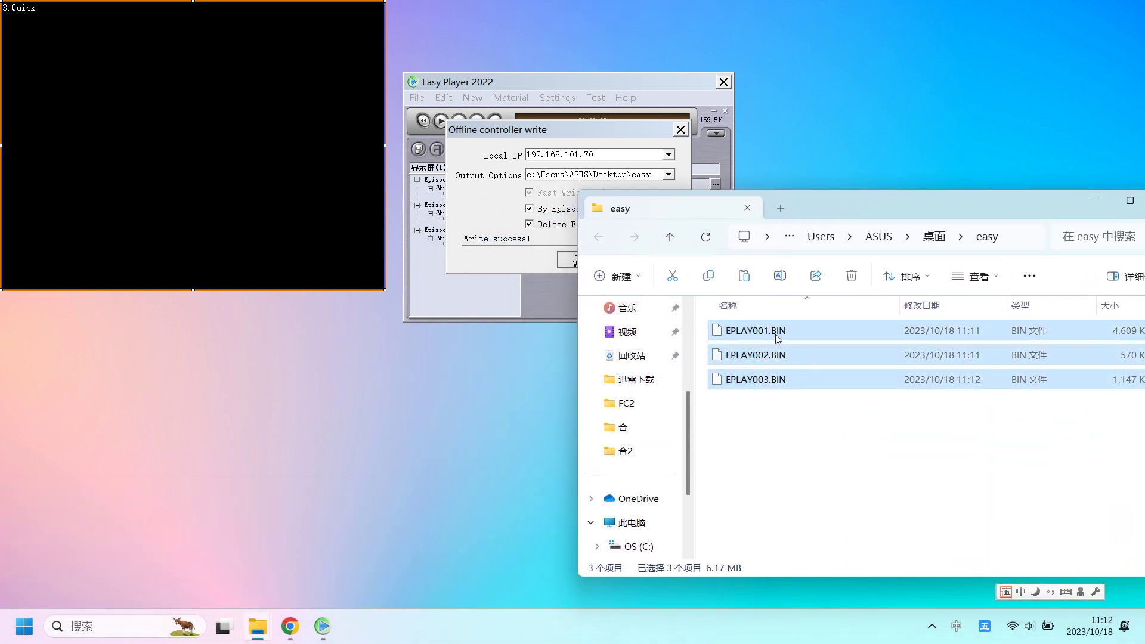
{"action": "left_click_drag", "start_coordinate": [787, 210], "coordinate": [776, 199]}
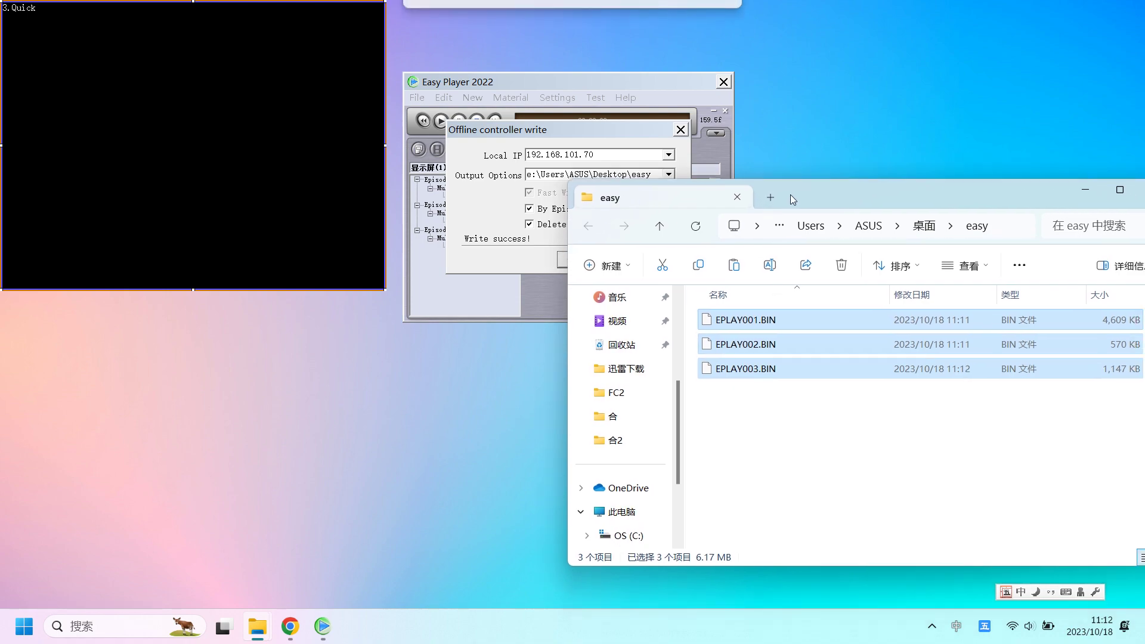